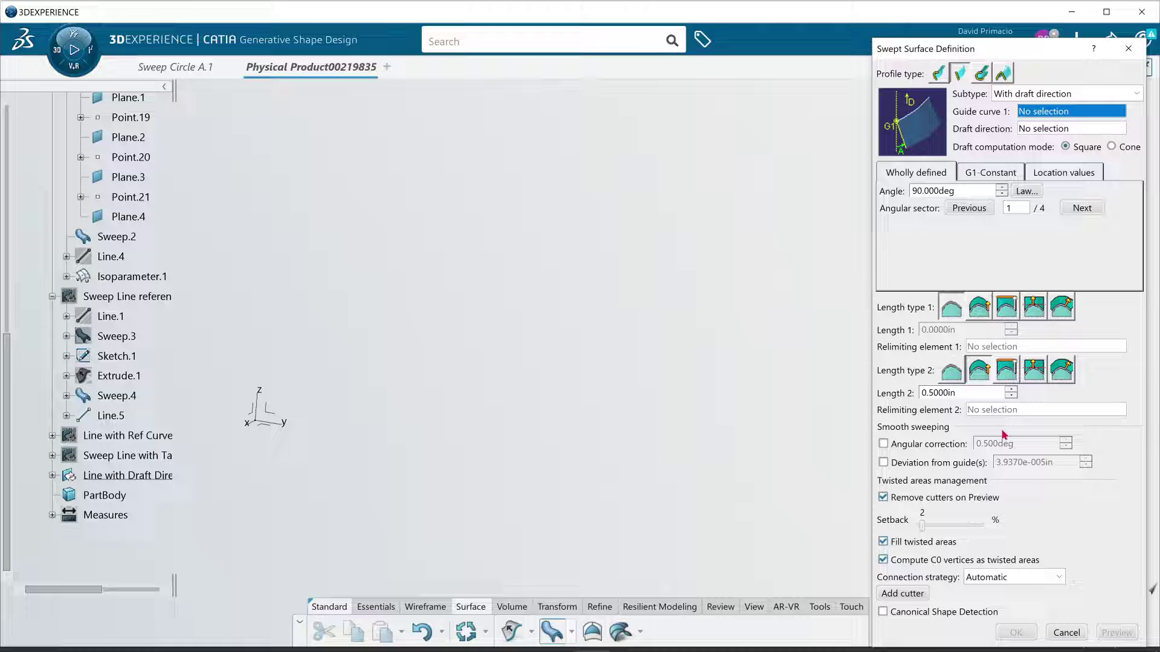
Switch from CATIA to the Chrome window showing the Generative Shape Design sweep help
{"action": "key", "text": "alt+Tab"}
{"action": "key", "text": "alt+Tab"}
{"action": "key", "text": "alt+Tab"}
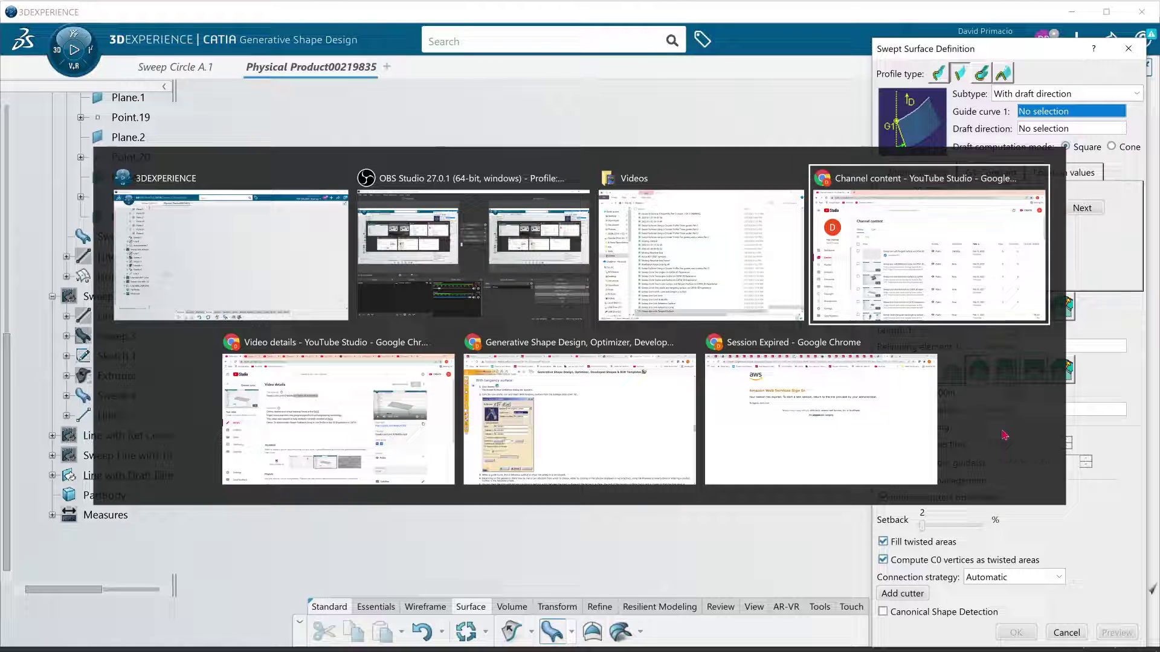
{"action": "key", "text": "alt+Tab"}
{"action": "key", "text": "alt+Tab"}
Scroll the help page to the 'With draft direction' section and read steps 1–5
{"action": "scroll", "coordinate": [795, 483], "scroll_direction": "down", "scroll_amount": 15}
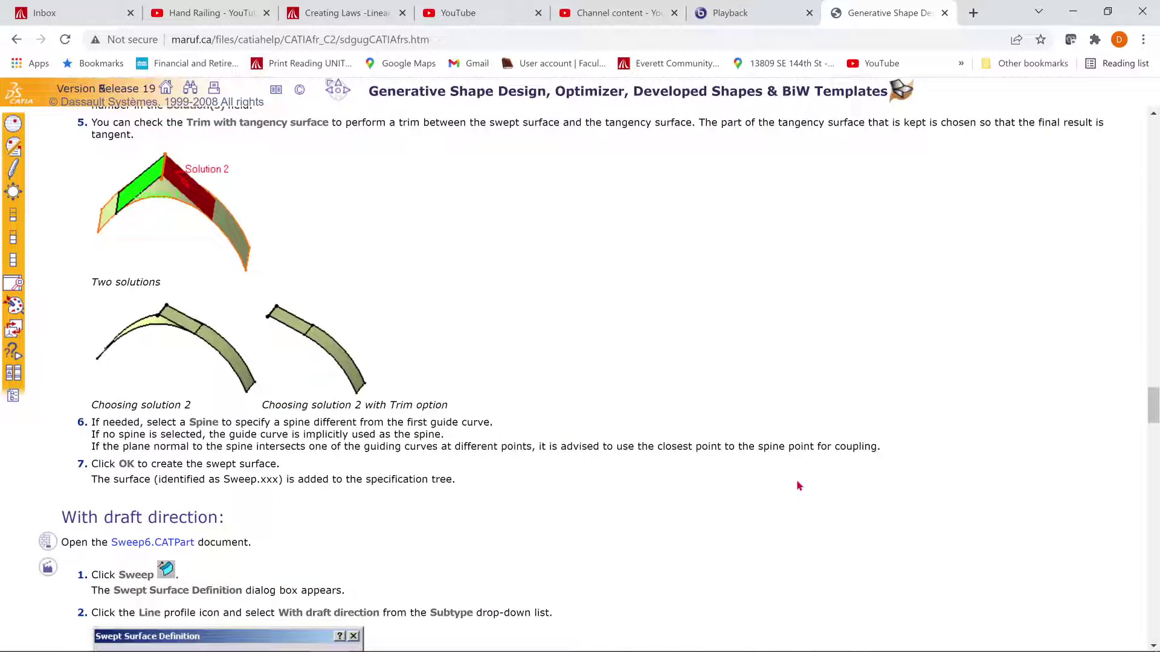
{"action": "scroll", "coordinate": [797, 487], "scroll_direction": "down", "scroll_amount": 10}
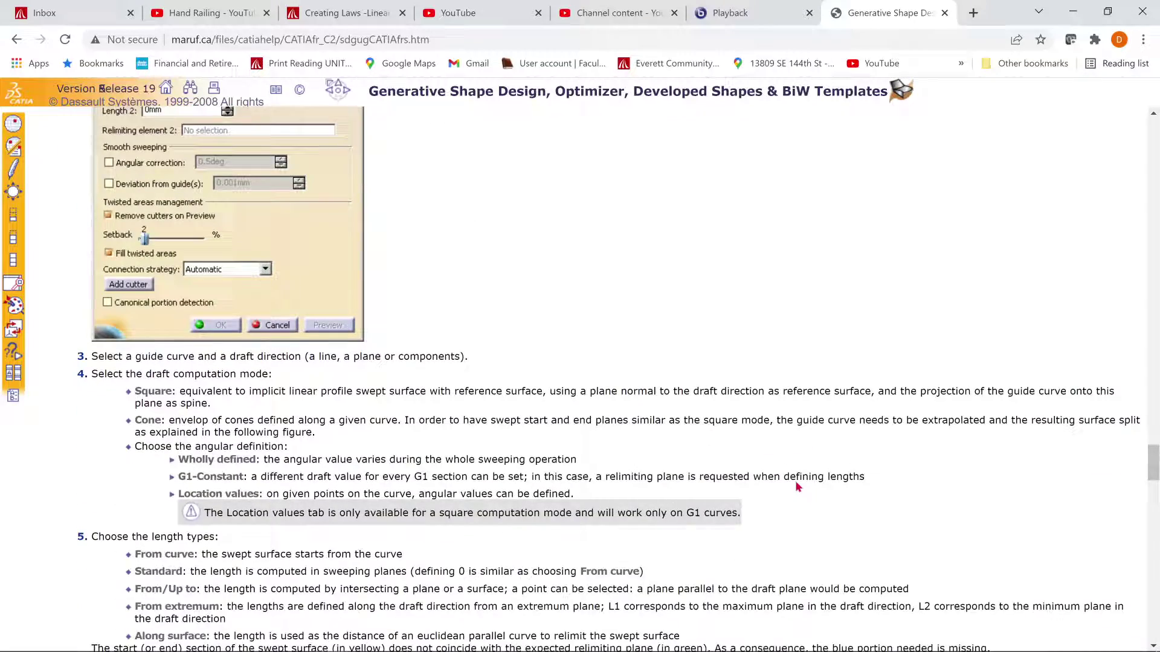
{"action": "scroll", "coordinate": [797, 487], "scroll_direction": "down", "scroll_amount": 6}
{"action": "scroll", "coordinate": [796, 483], "scroll_direction": "up", "scroll_amount": 15}
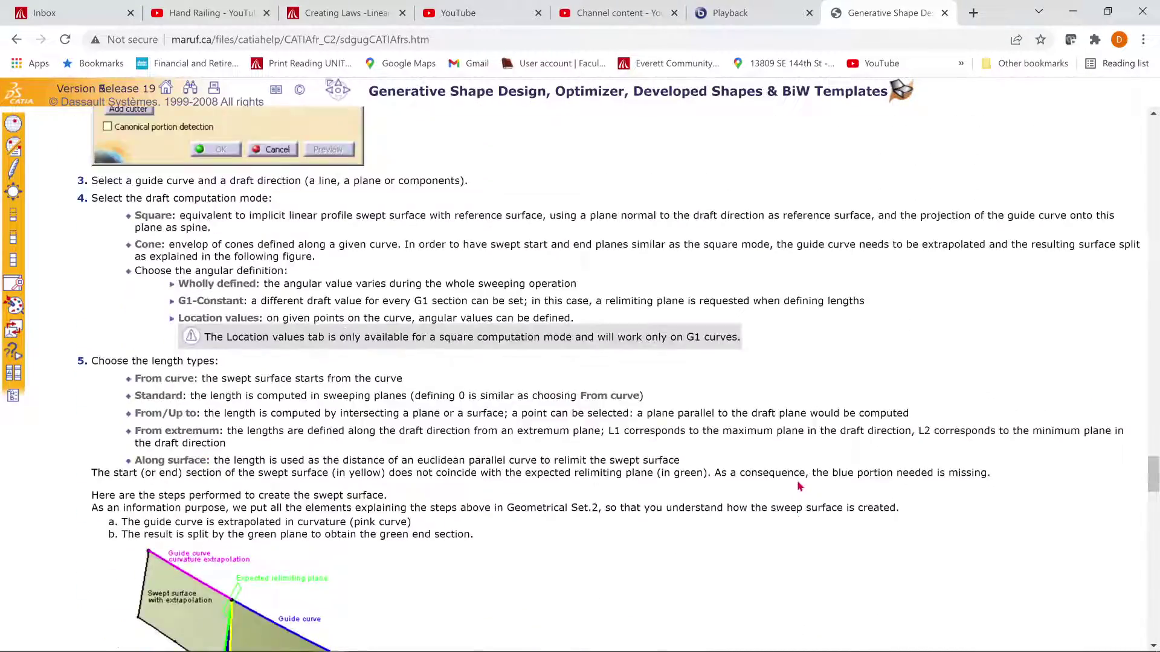
{"action": "scroll", "coordinate": [796, 481], "scroll_direction": "up", "scroll_amount": 3}
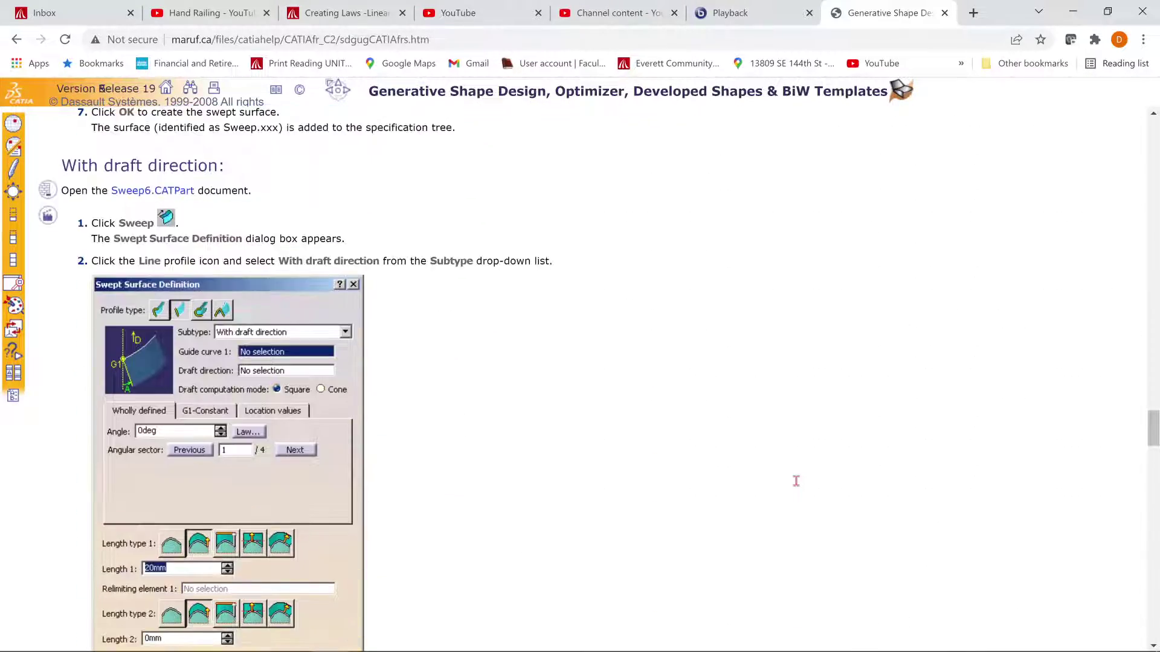
Highlight the Sweep6.CATPart sample file name, then return to the CATIA sweep setup
{"action": "double_click", "coordinate": [120, 196]}
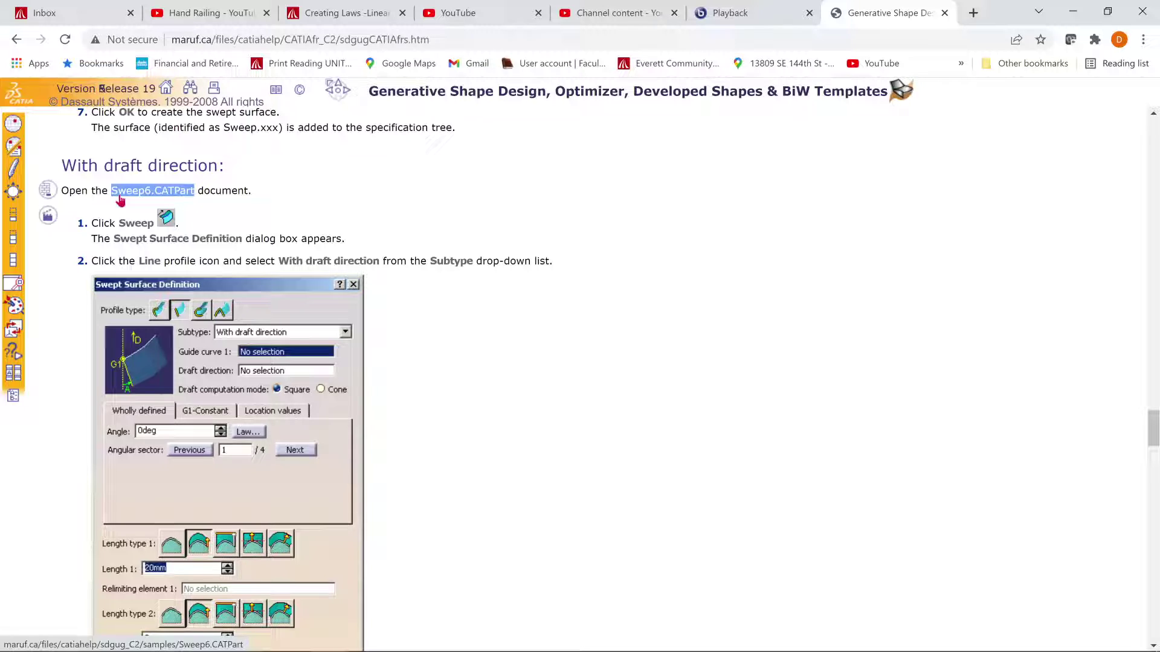
{"action": "left_click", "coordinate": [395, 300]}
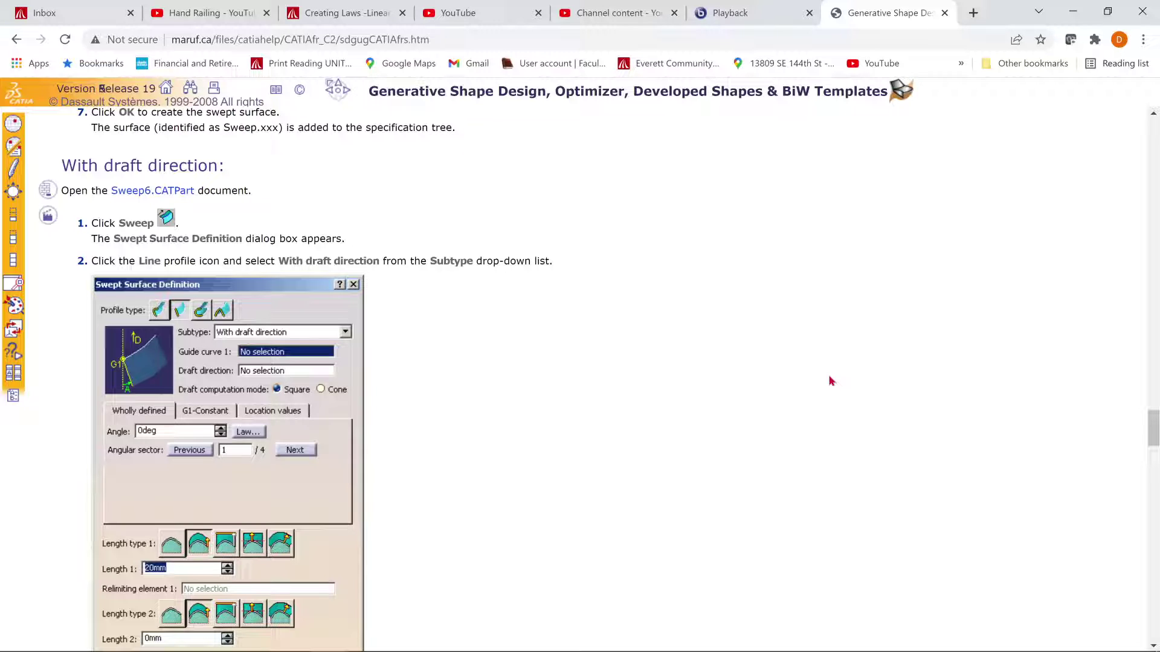
{"action": "key", "text": "alt+Tab"}
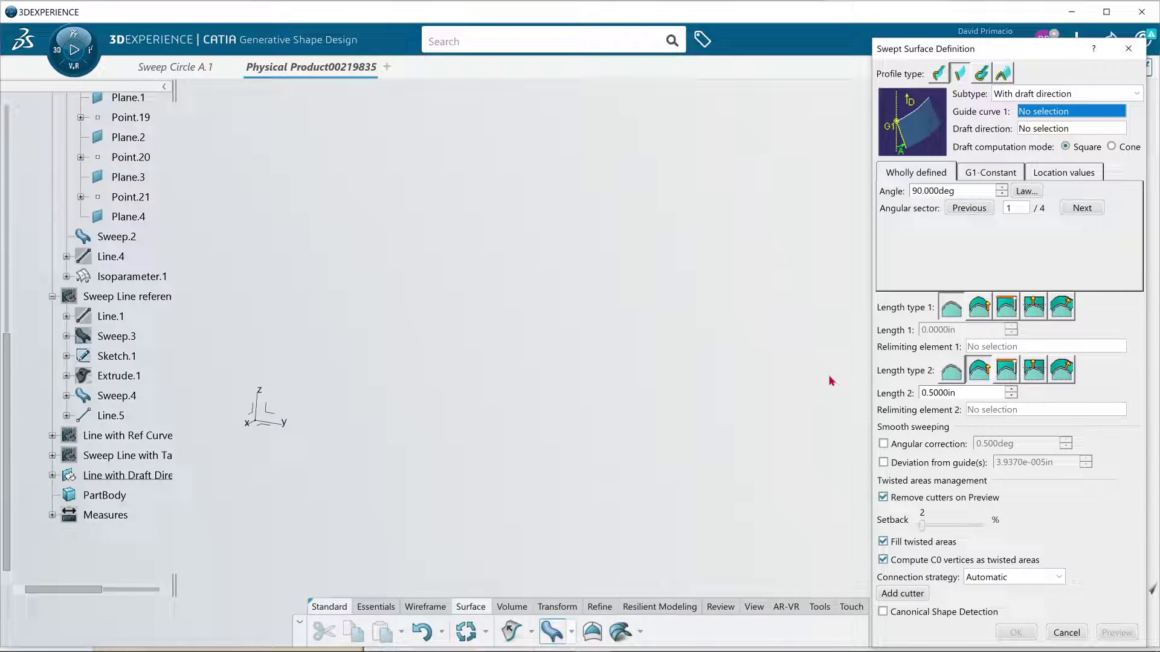
Create a new sketch on the yz-plane for Guide curve 1 from the field's context menu
{"action": "left_click", "coordinate": [1037, 115]}
{"action": "right_click", "coordinate": [1036, 118]}
{"action": "mouse_move", "coordinate": [1041, 127]}
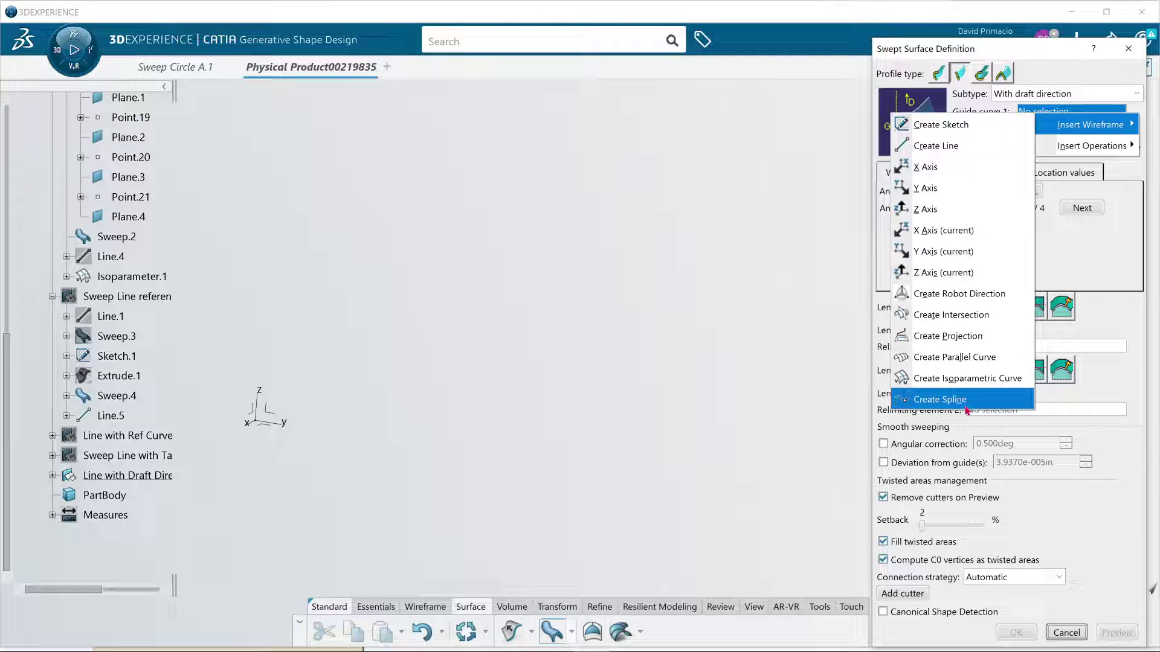
{"action": "left_click", "coordinate": [941, 126]}
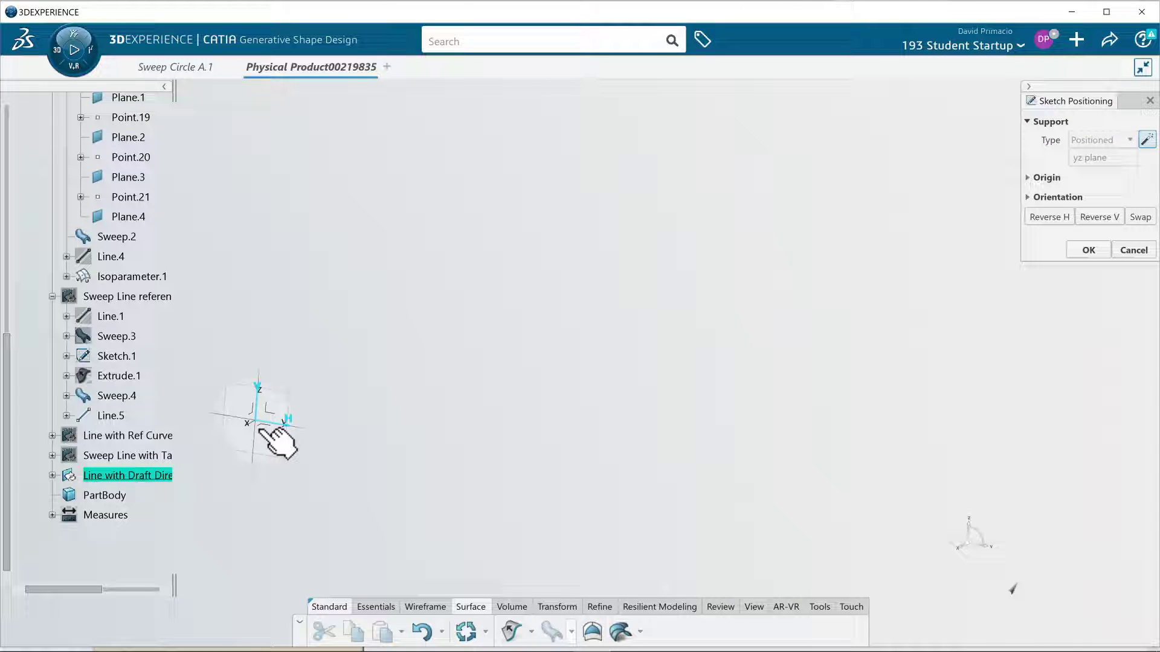
{"action": "left_click", "coordinate": [276, 440]}
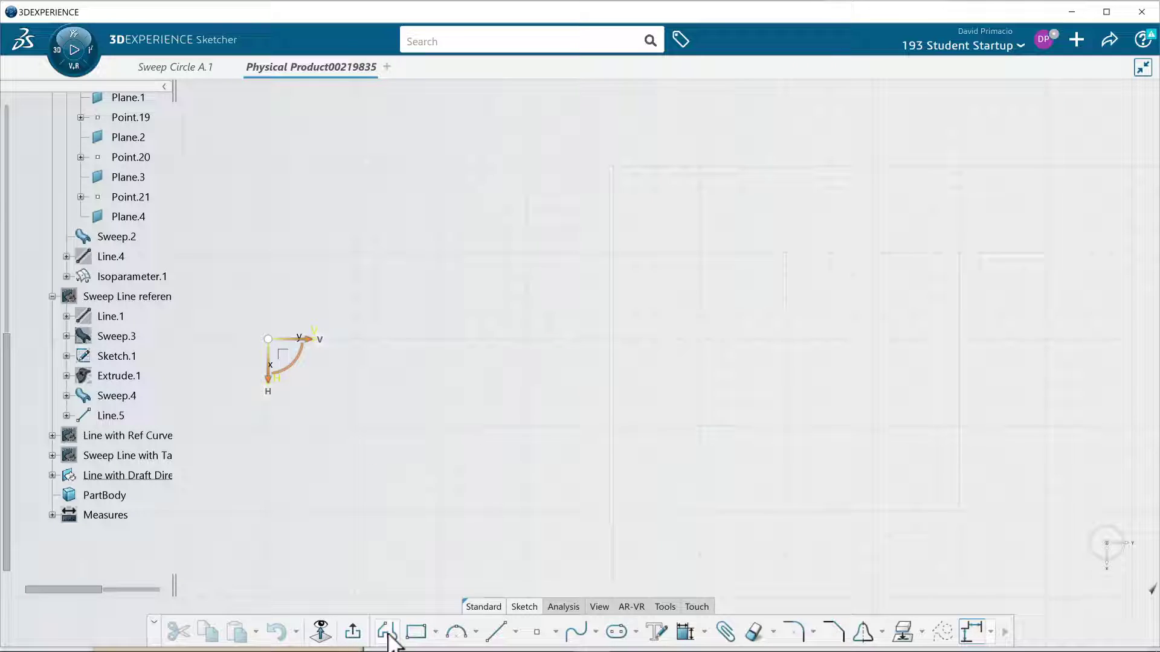
Draw a curved spline through four control points as the guide curve, Sketch.3
{"action": "left_click", "coordinate": [576, 631]}
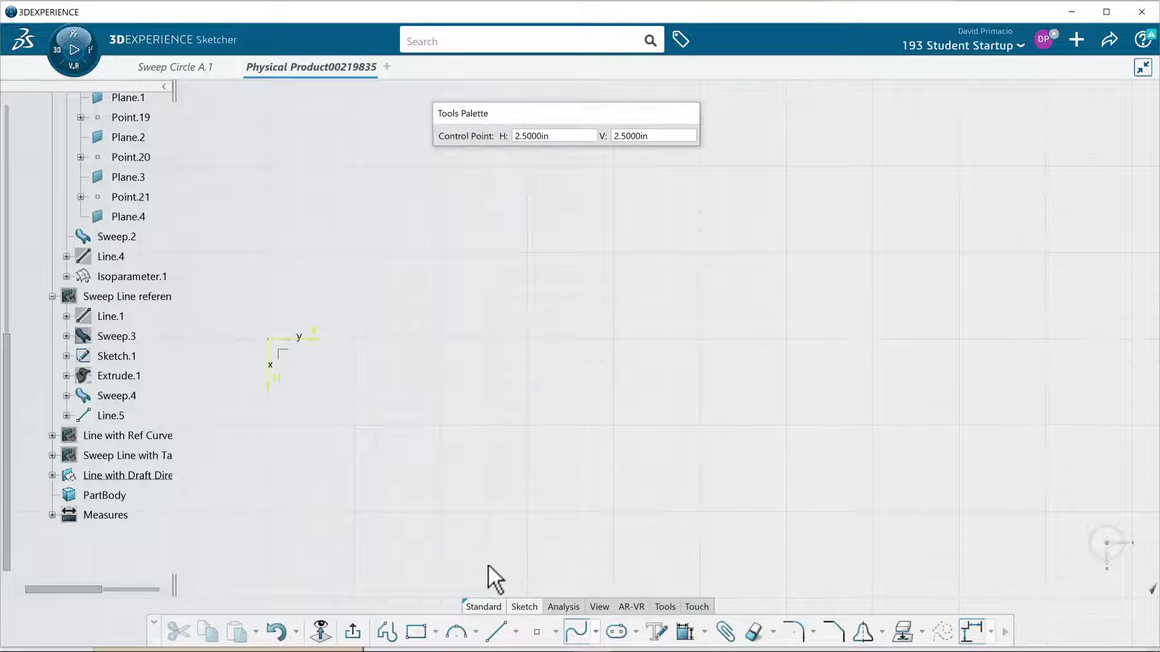
{"action": "left_click", "coordinate": [462, 533]}
{"action": "left_click", "coordinate": [592, 404]}
{"action": "left_click", "coordinate": [614, 231]}
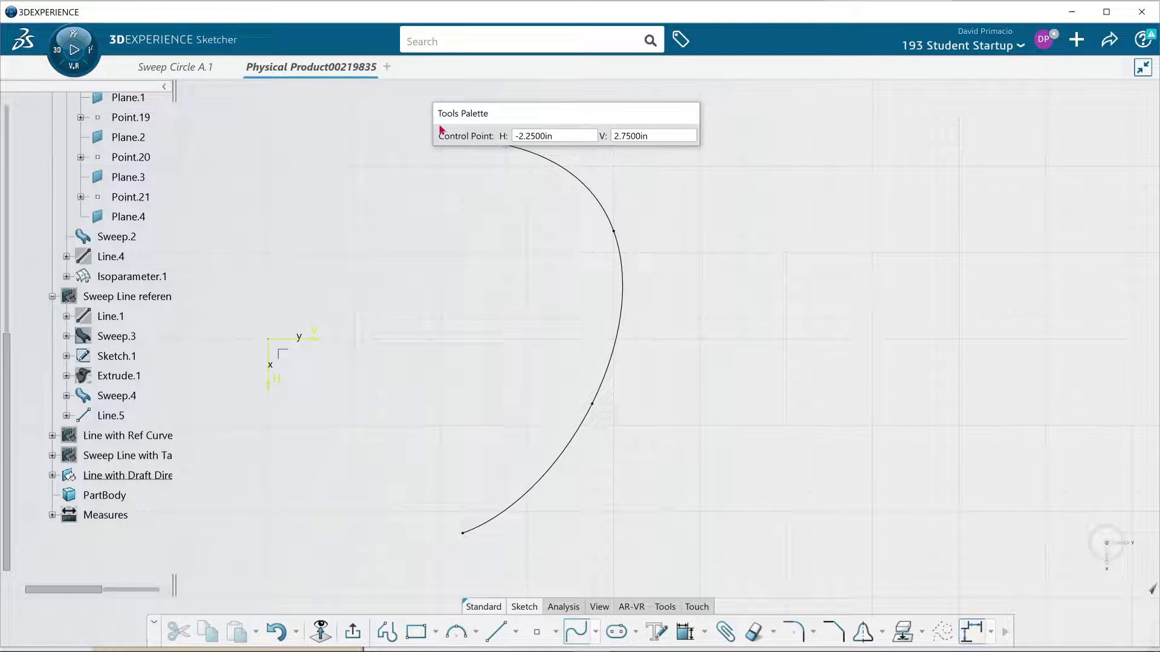
{"action": "middle_click_drag", "start_coordinate": [443, 332], "coordinate": [512, 527]}
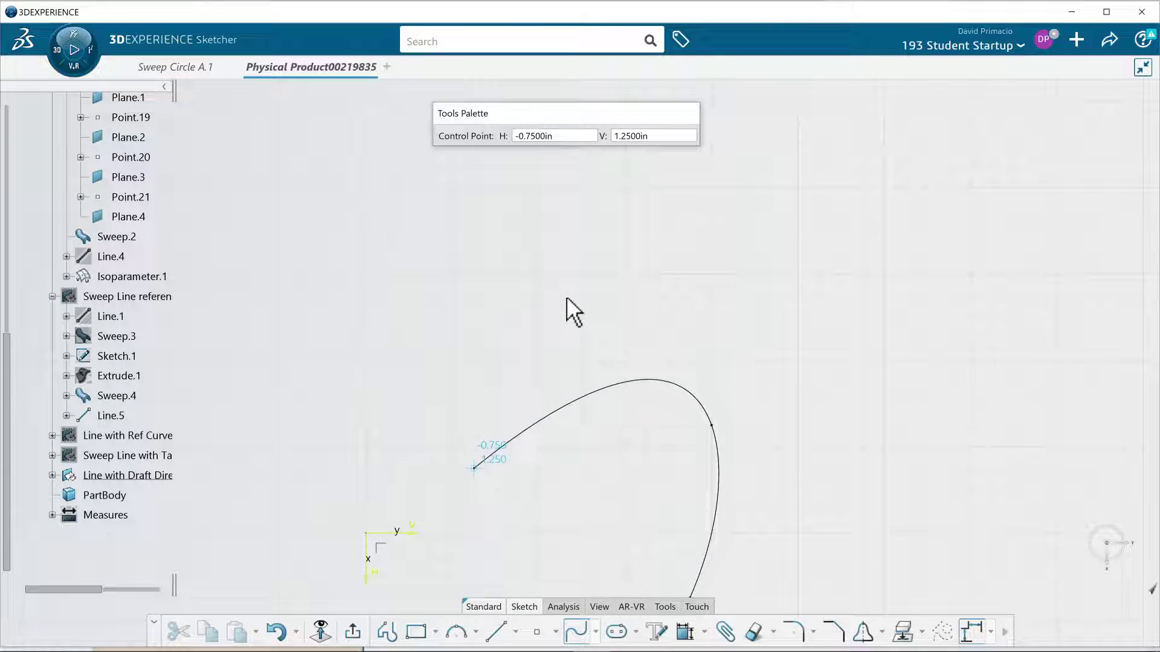
{"action": "left_click", "coordinate": [581, 245]}
{"action": "mouse_move", "coordinate": [829, 395]}
{"action": "middle_mouse_down"}
{"action": "mouse_move", "coordinate": [819, 386]}
{"action": "mouse_move", "coordinate": [816, 420]}
{"action": "middle_mouse_up"}
{"action": "key", "text": "Escape"}
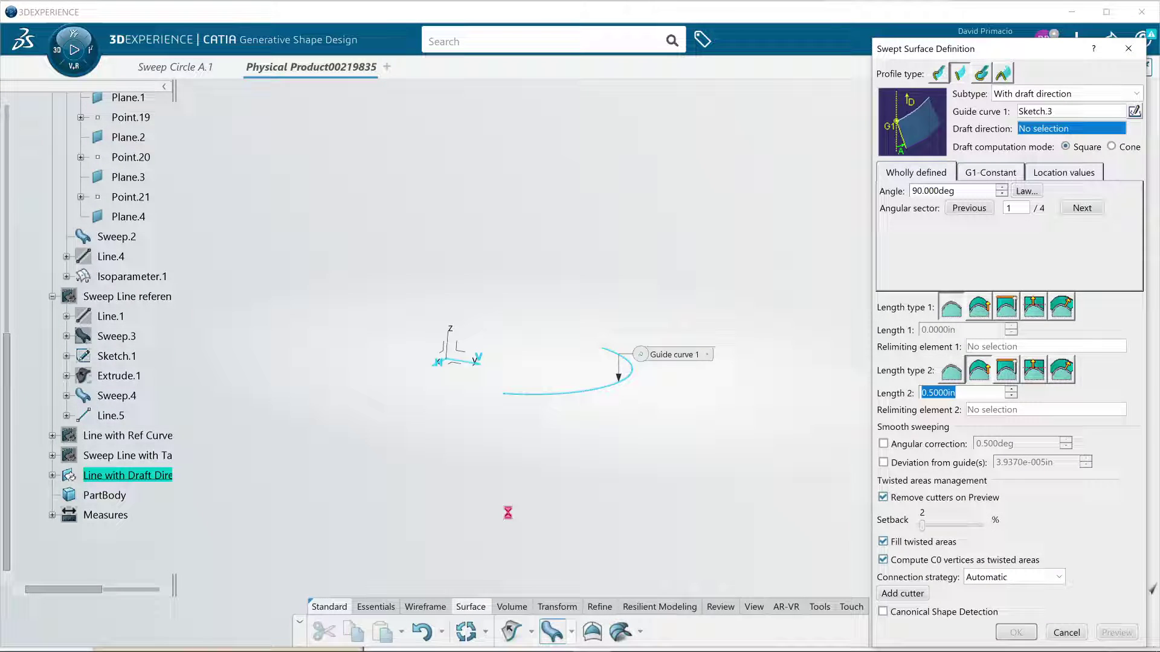
Use the Z axis as draft direction, set the draft angle to 0, and preview
{"action": "middle_click_drag", "start_coordinate": [582, 504], "coordinate": [694, 401]}
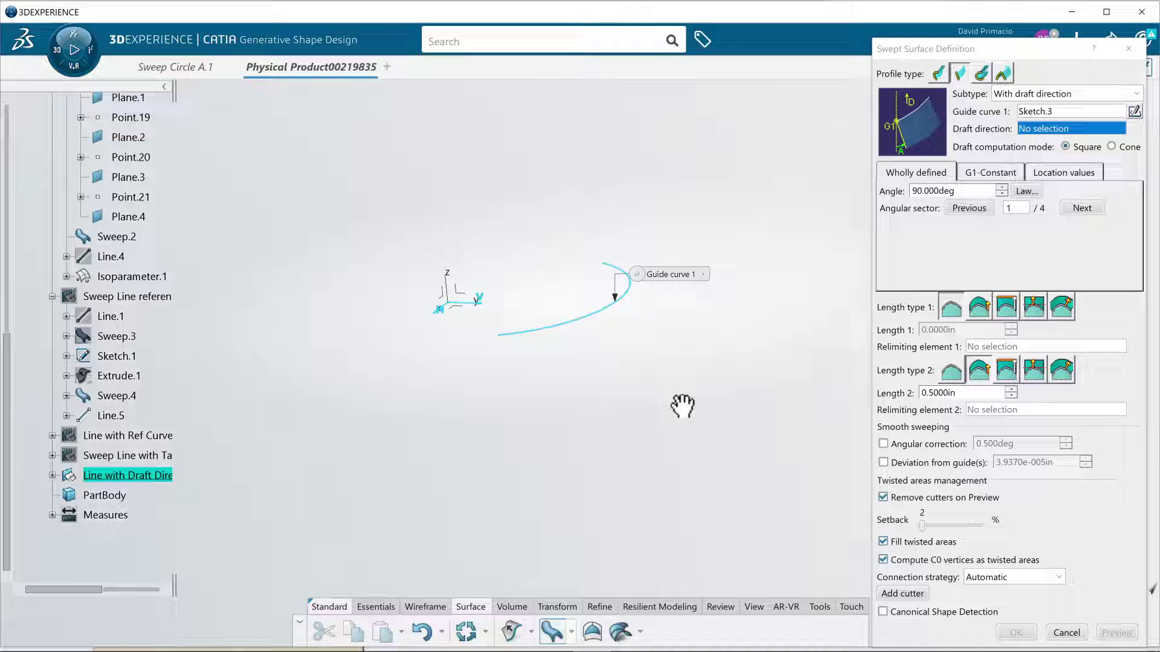
{"action": "left_click", "coordinate": [450, 289]}
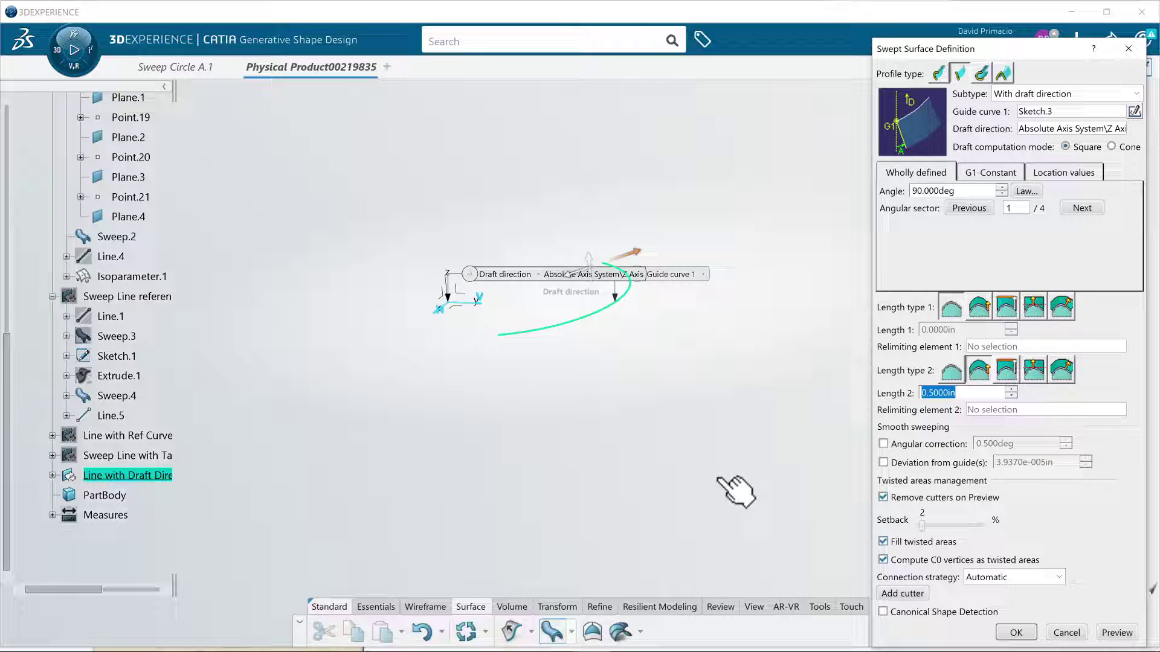
{"action": "middle_click_drag", "start_coordinate": [735, 490], "coordinate": [597, 471]}
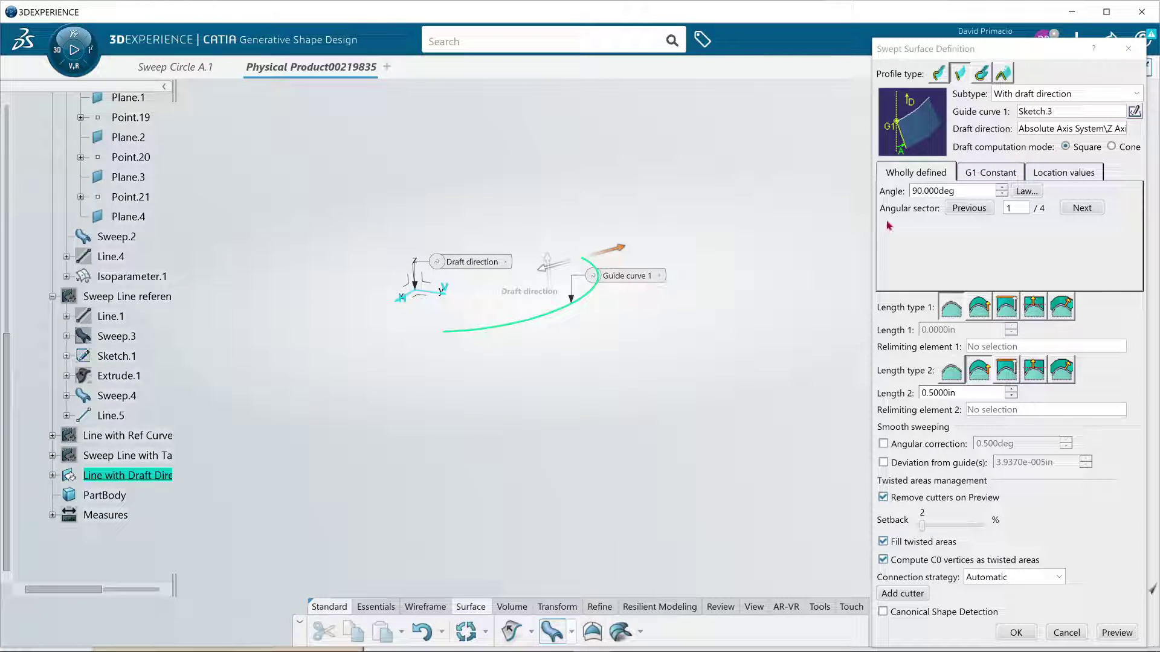
{"action": "double_click", "coordinate": [963, 188]}
{"action": "type", "text": "0"}
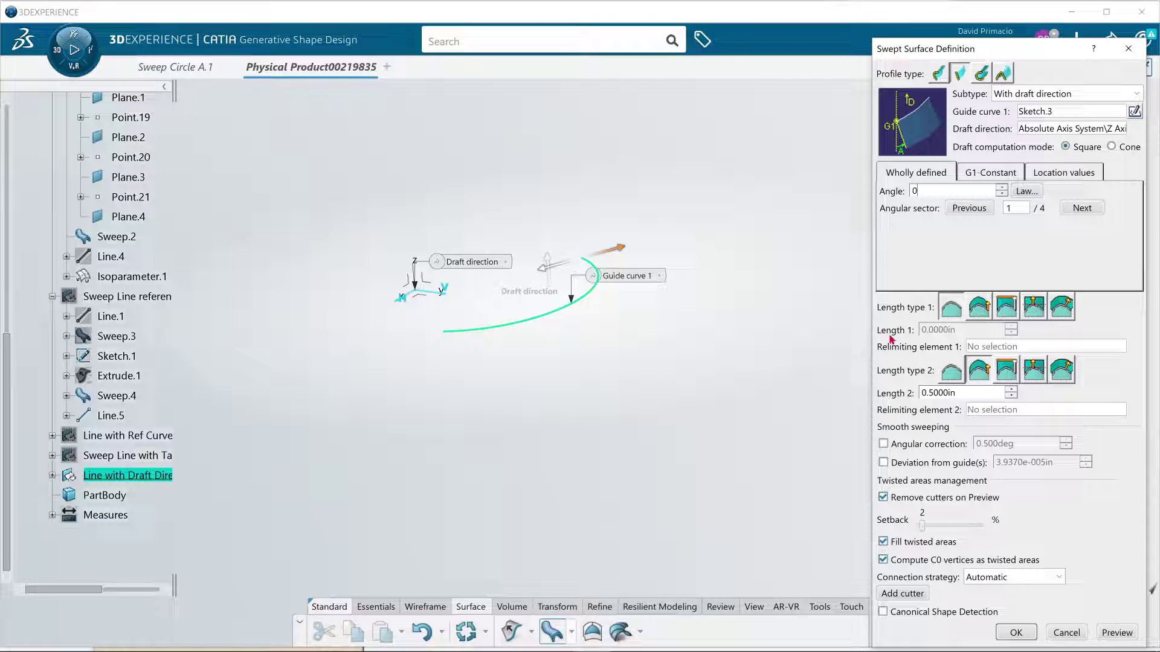
{"action": "left_click", "coordinate": [1116, 632]}
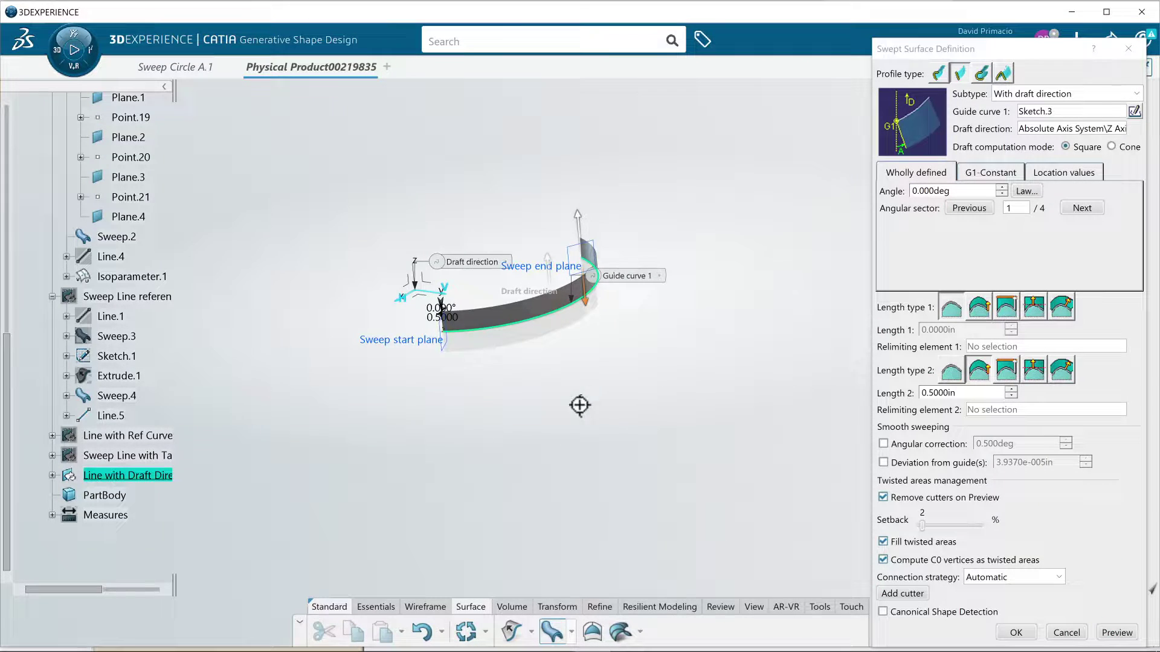
Flip the draft solution to angular sector 3 and preview the curved ribbon surface
{"action": "middle_click_drag", "start_coordinate": [580, 404], "coordinate": [559, 492]}
{"action": "middle_click_drag", "start_coordinate": [627, 445], "coordinate": [639, 382]}
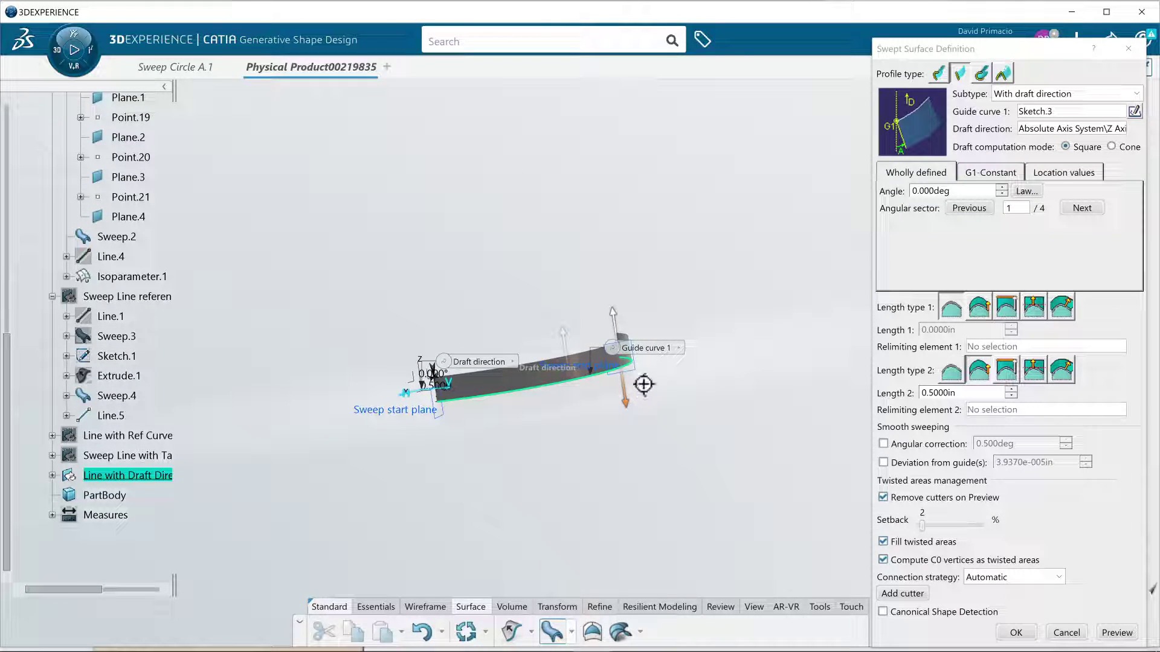
{"action": "left_click", "coordinate": [613, 313]}
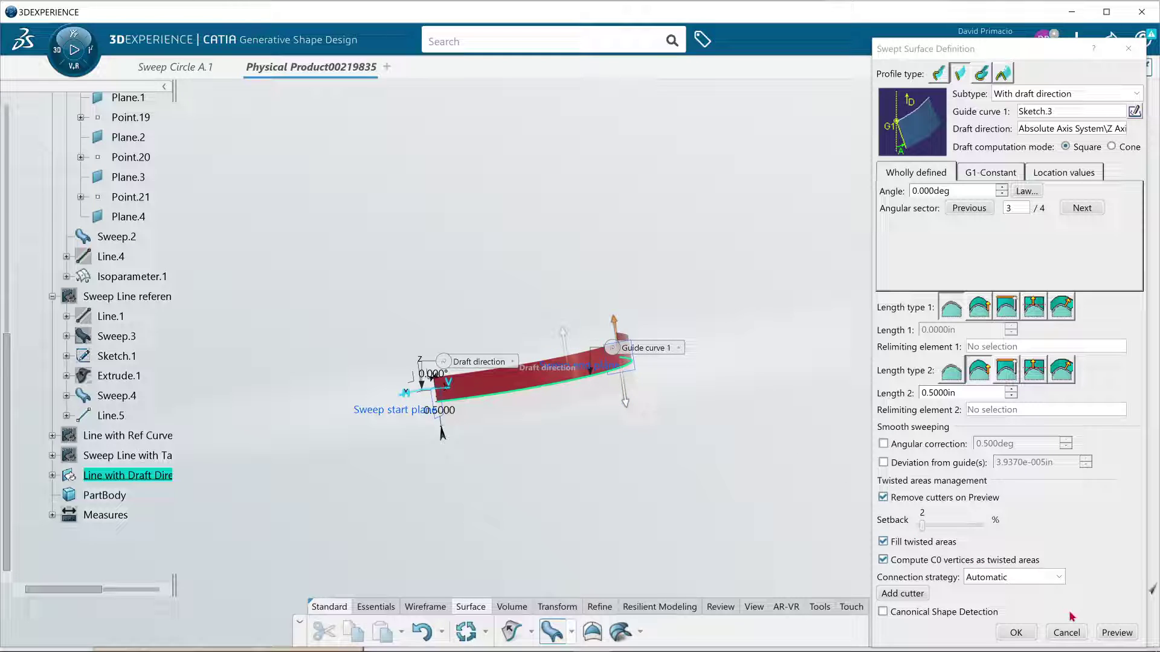
{"action": "left_click", "coordinate": [1115, 633]}
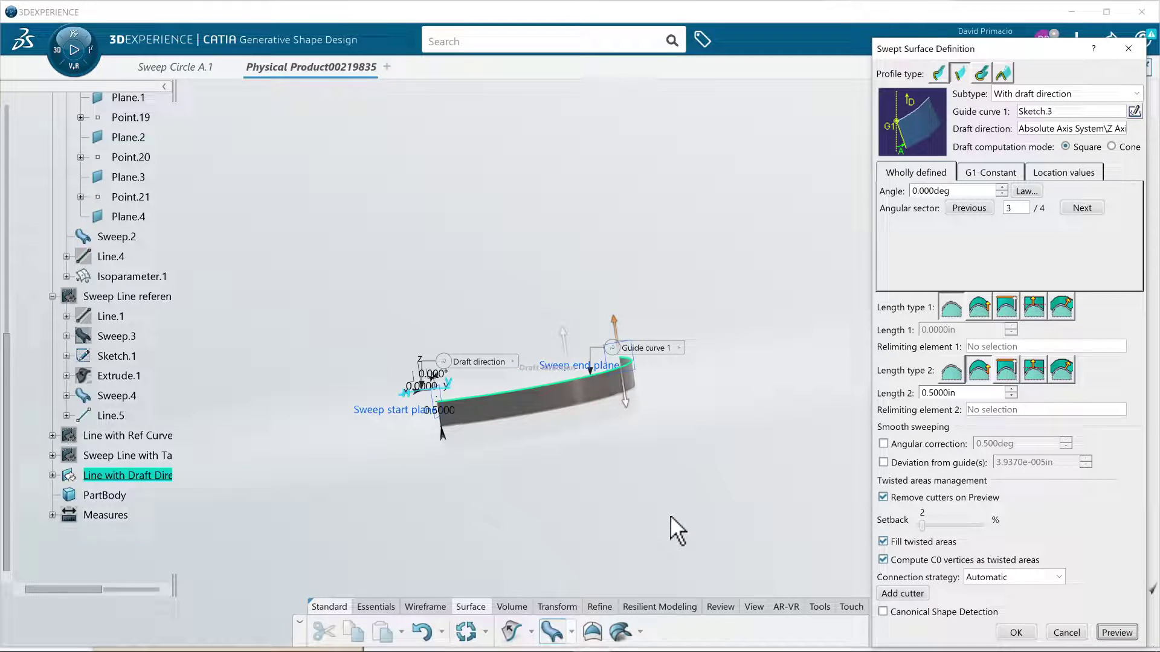
{"action": "middle_click_drag", "start_coordinate": [677, 530], "coordinate": [668, 499]}
{"action": "middle_click_drag", "start_coordinate": [544, 523], "coordinate": [541, 484]}
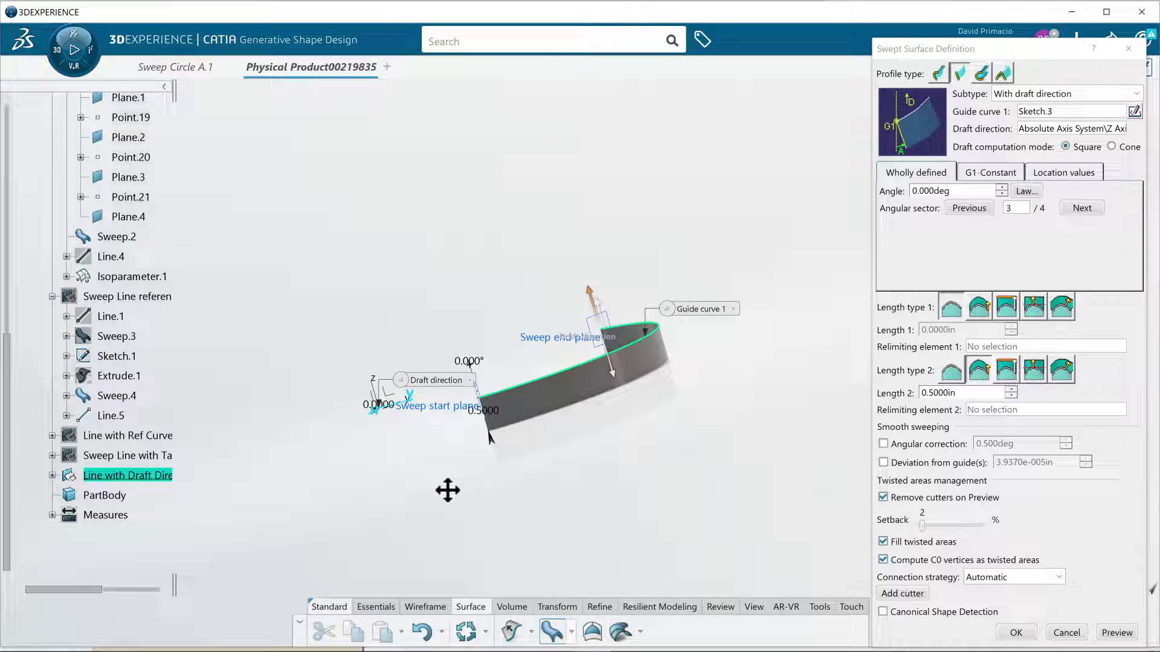
{"action": "middle_click_drag", "start_coordinate": [447, 491], "coordinate": [677, 483]}
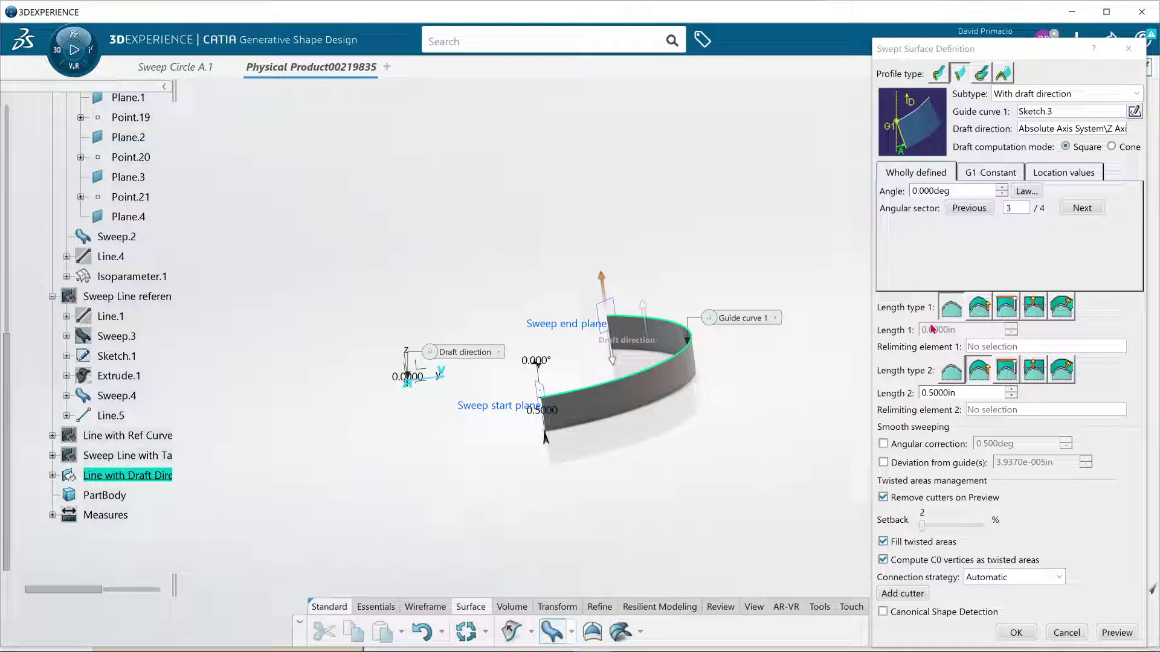
Set the draft angle to 5° and then 25°, previewing each
{"action": "double_click", "coordinate": [955, 191]}
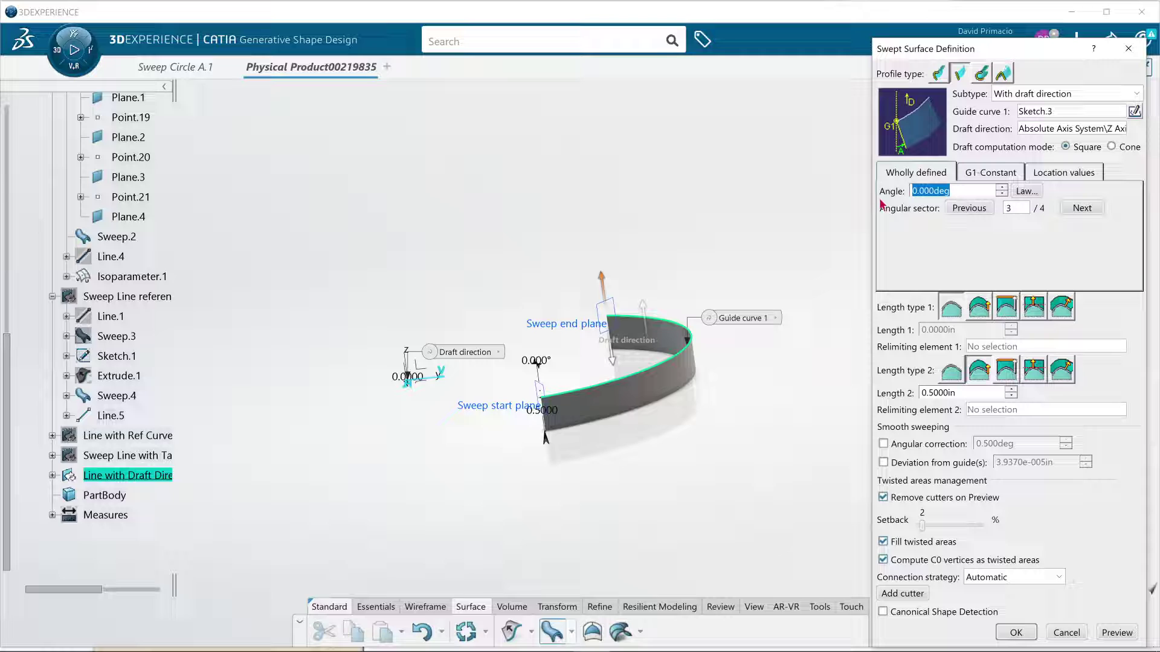
{"action": "type", "text": "5"}
{"action": "left_click", "coordinate": [1110, 632]}
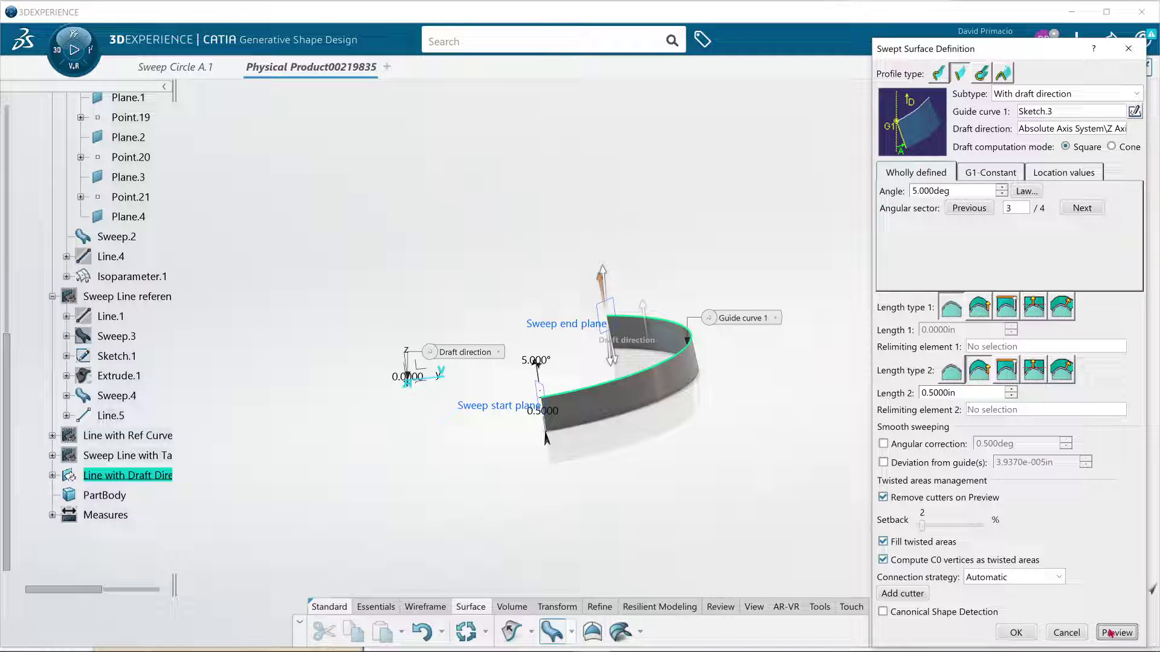
{"action": "left_click", "coordinate": [913, 189]}
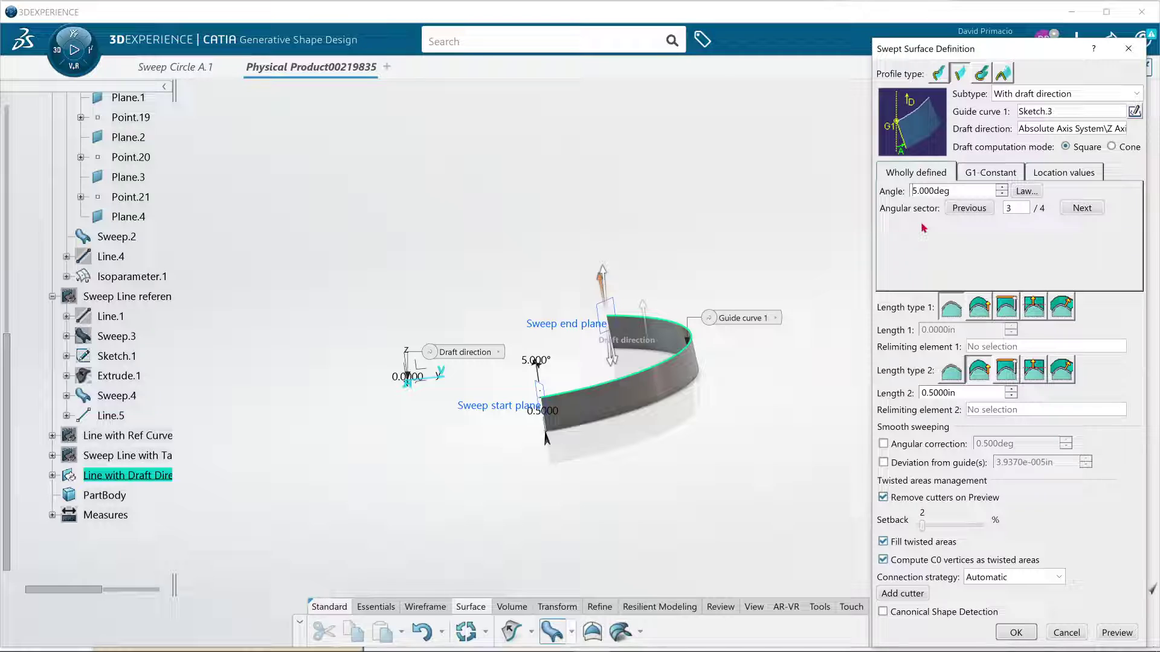
{"action": "type", "text": "2"}
{"action": "left_click", "coordinate": [1107, 634]}
Change Length 2 to 3 in and preview the taller tapered surface
{"action": "middle_click_drag", "start_coordinate": [589, 527], "coordinate": [689, 481]}
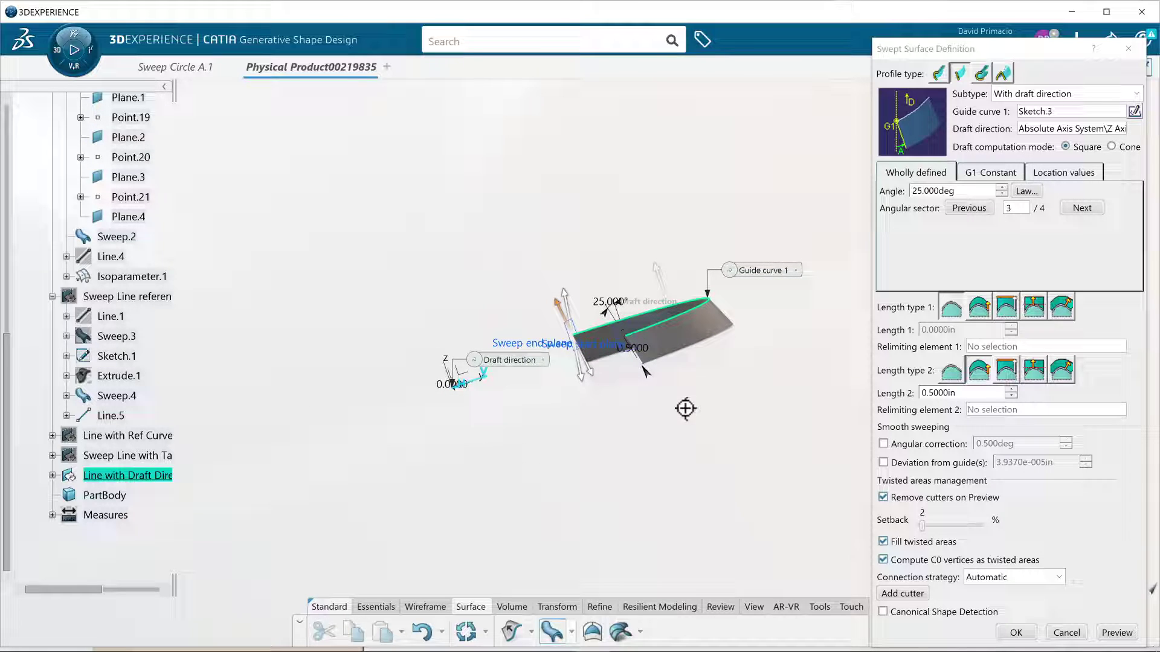
{"action": "middle_click_drag", "start_coordinate": [682, 361], "coordinate": [652, 451]}
{"action": "scroll", "coordinate": [652, 451], "scroll_direction": "up", "scroll_amount": 3}
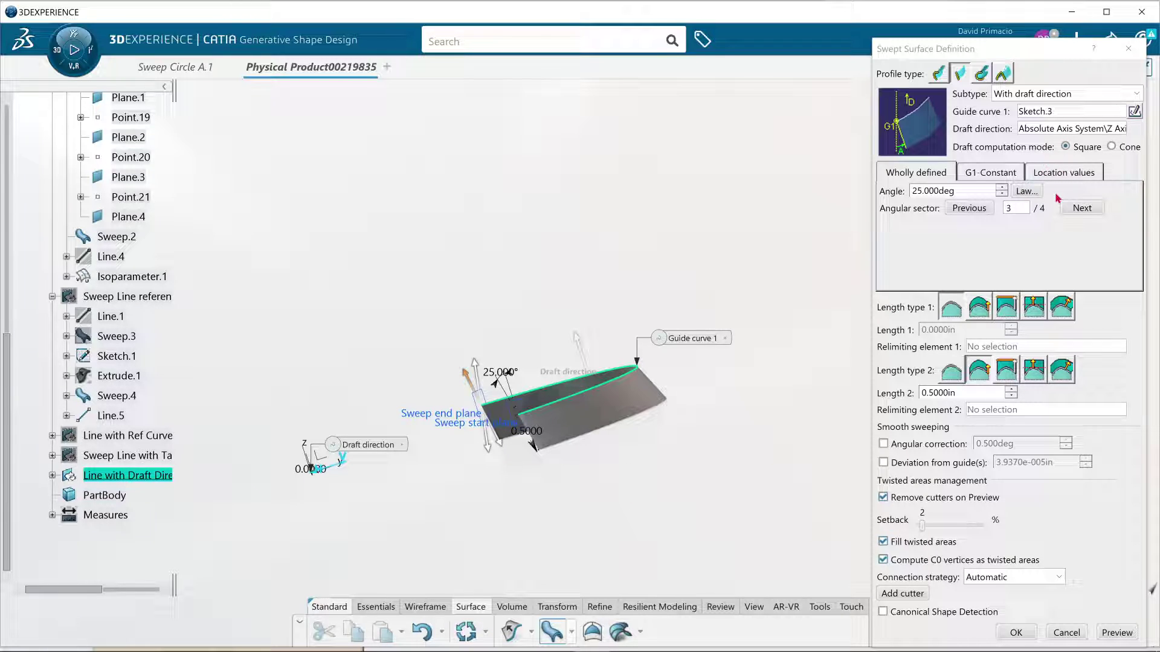
{"action": "double_click", "coordinate": [961, 393]}
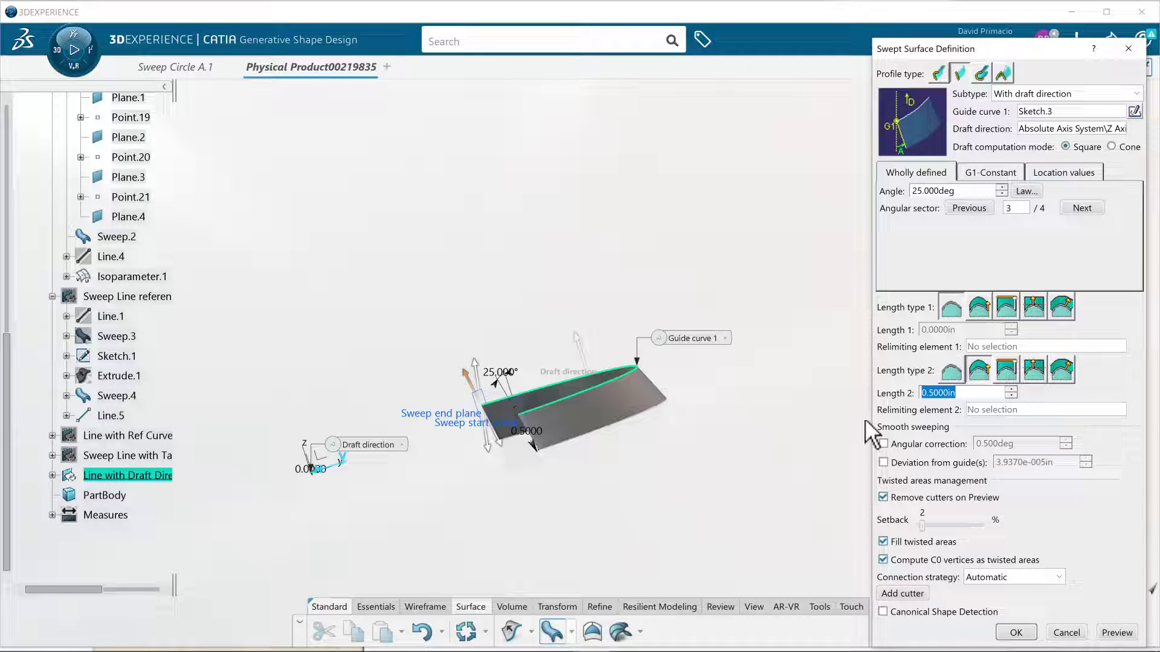
{"action": "type", "text": "3"}
{"action": "left_click", "coordinate": [1107, 629]}
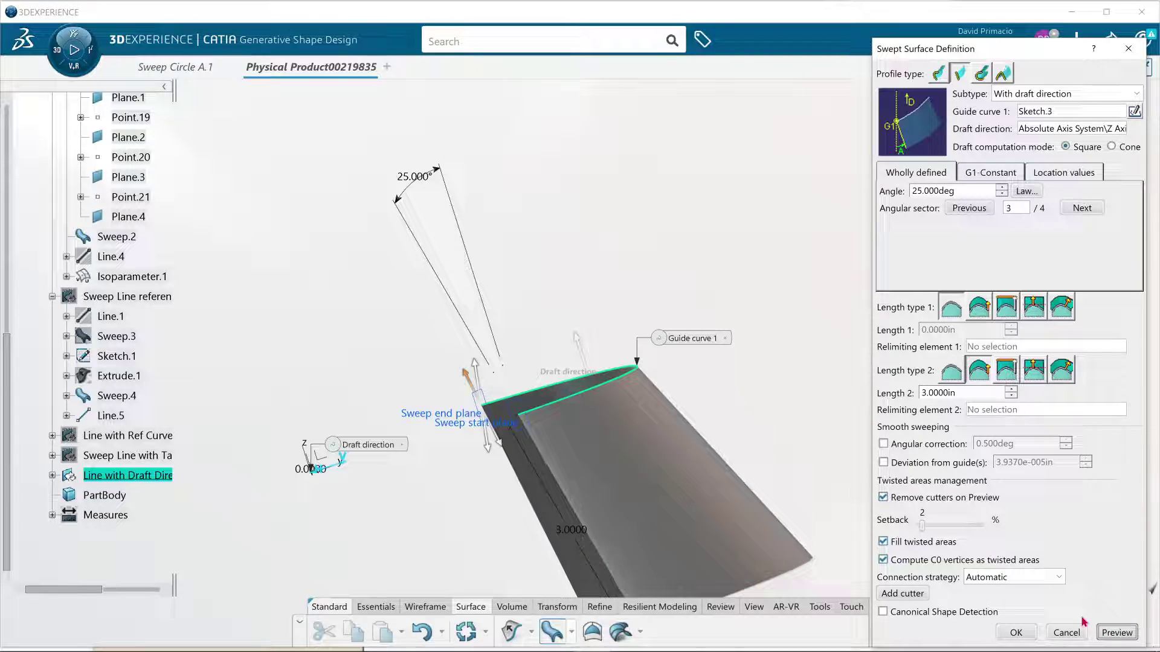
{"action": "middle_click_drag", "start_coordinate": [836, 536], "coordinate": [768, 447]}
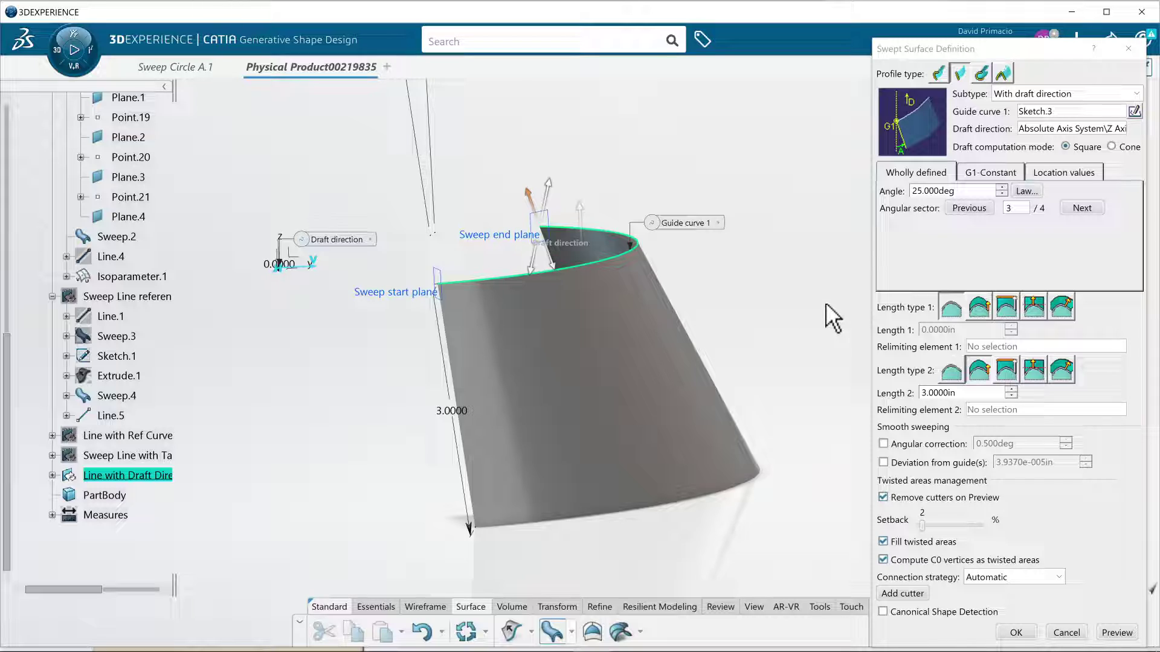
Enter a 3° draft angle, preview, and inspect the nearly vertical 3 in wall
{"action": "left_click_drag", "start_coordinate": [961, 192], "coordinate": [881, 205]}
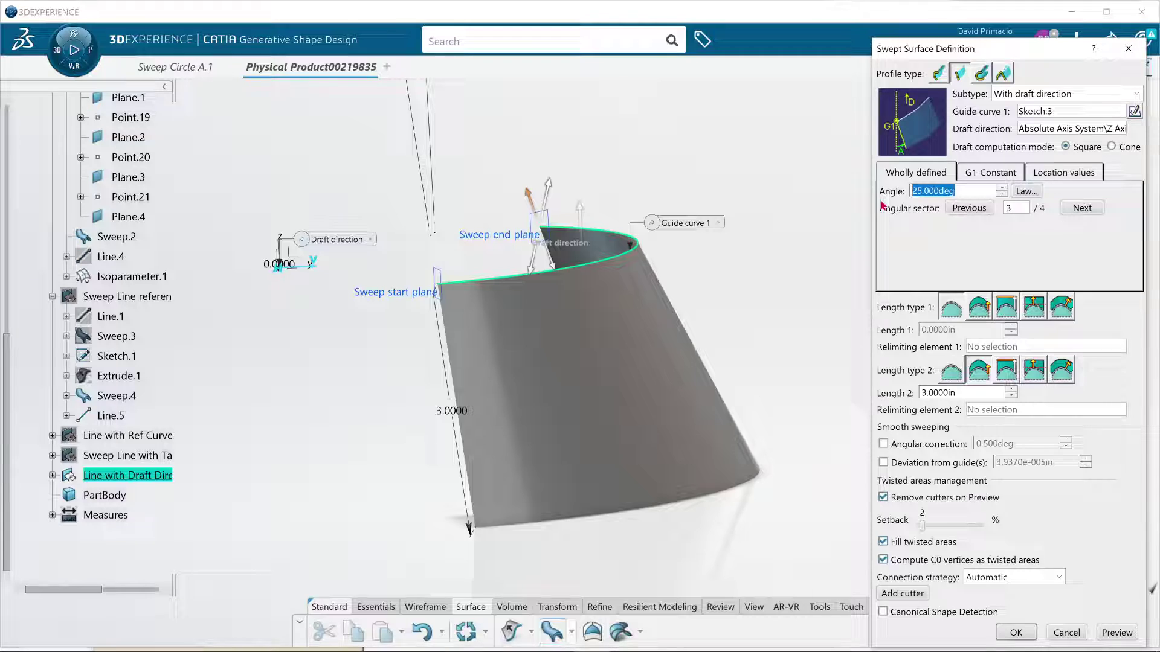
{"action": "type", "text": "3"}
{"action": "left_click", "coordinate": [1114, 635]}
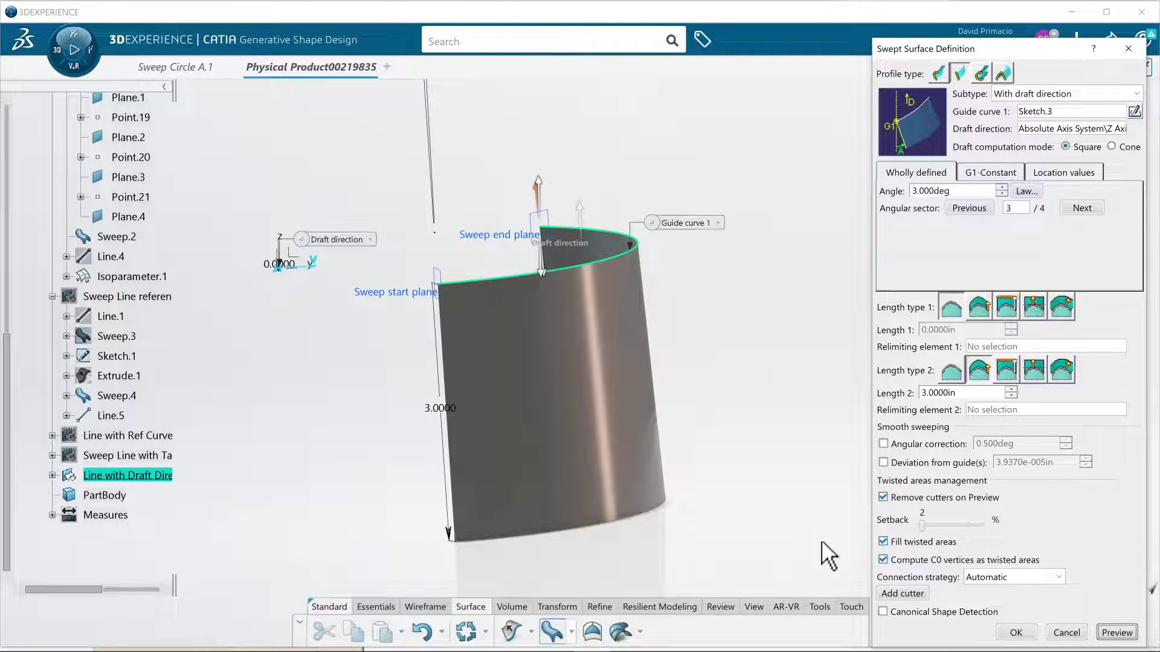
{"action": "middle_click_drag", "start_coordinate": [686, 517], "coordinate": [749, 523]}
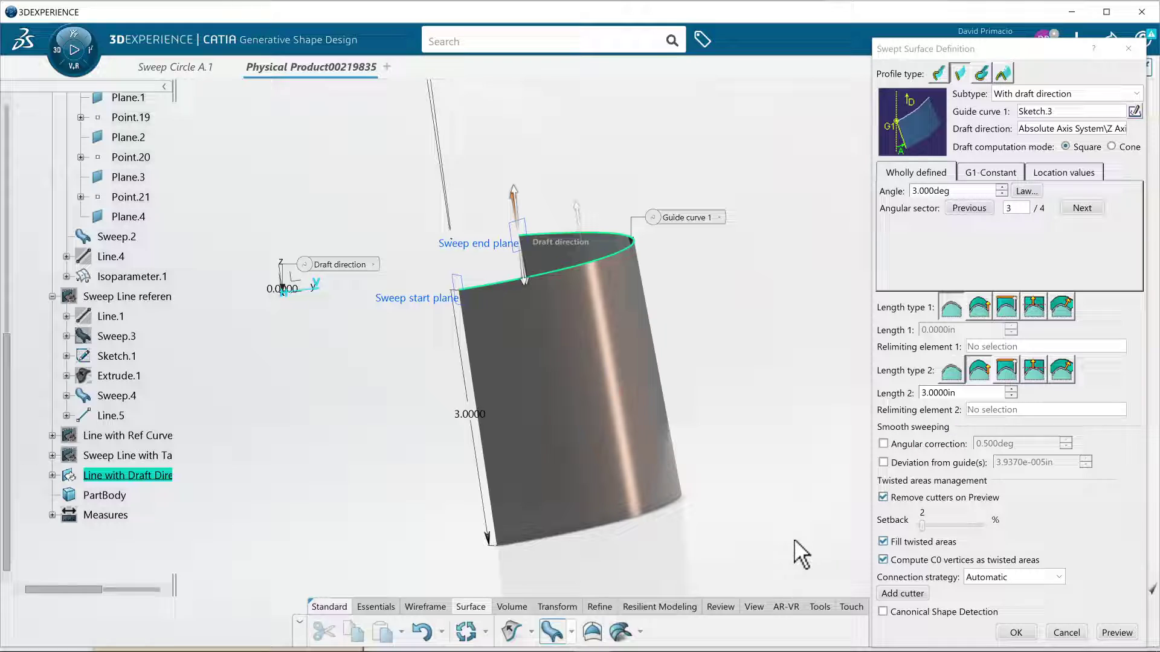
{"action": "middle_click_drag", "start_coordinate": [730, 463], "coordinate": [721, 477]}
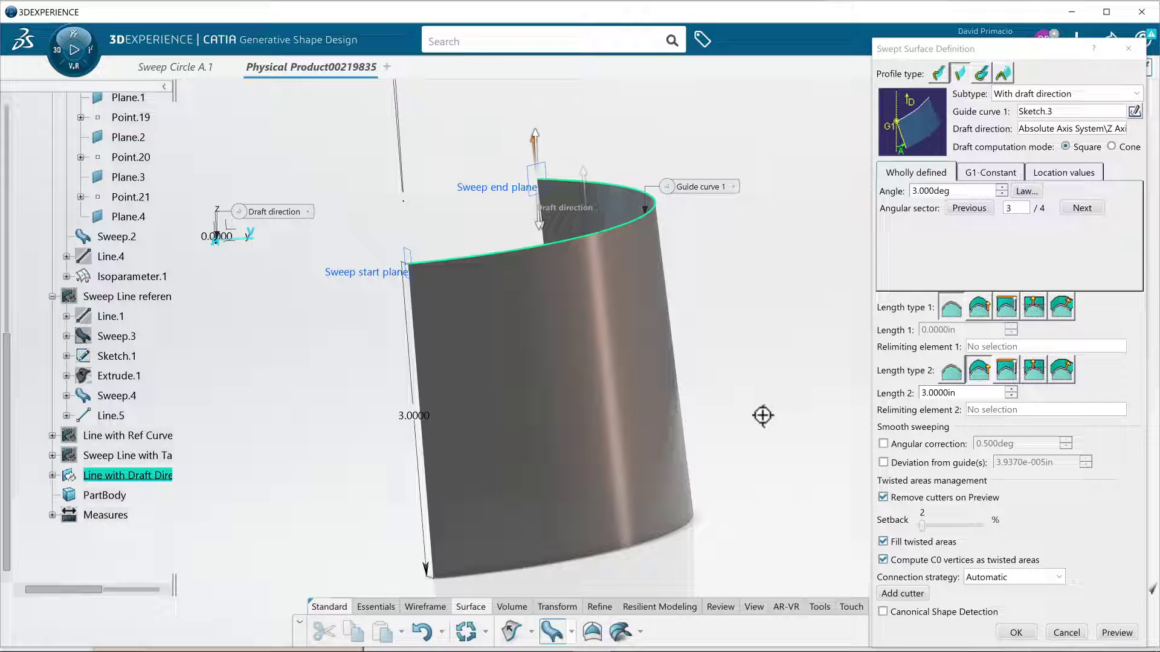
{"action": "middle_click_drag", "start_coordinate": [781, 378], "coordinate": [782, 384]}
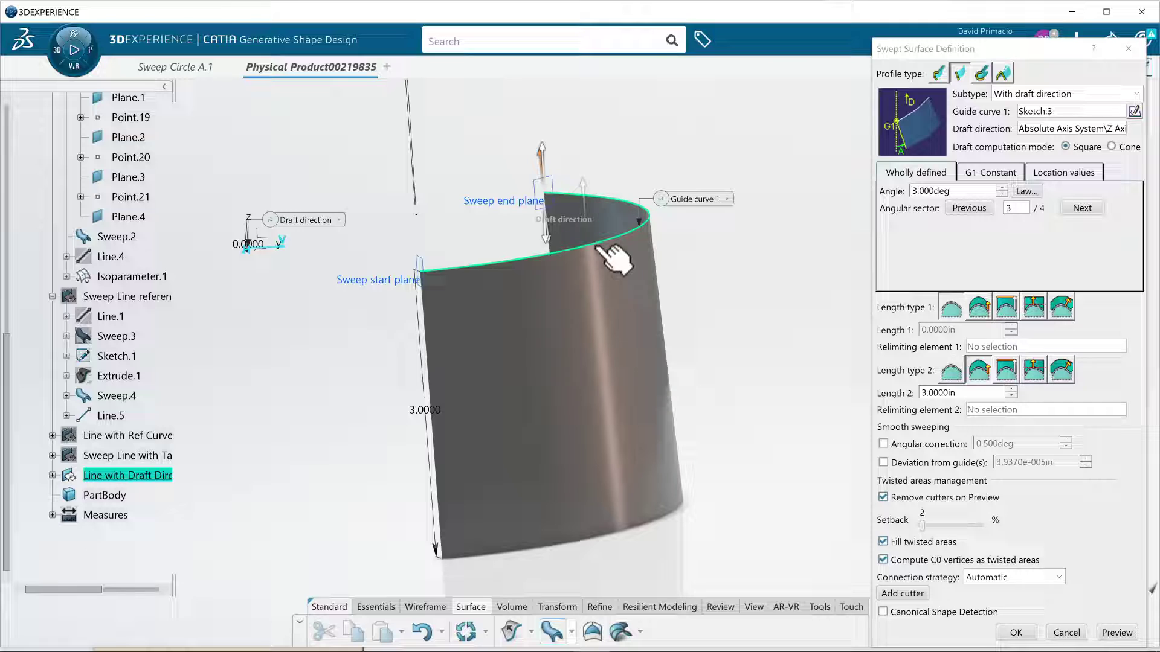
{"action": "middle_click_drag", "start_coordinate": [789, 412], "coordinate": [734, 423]}
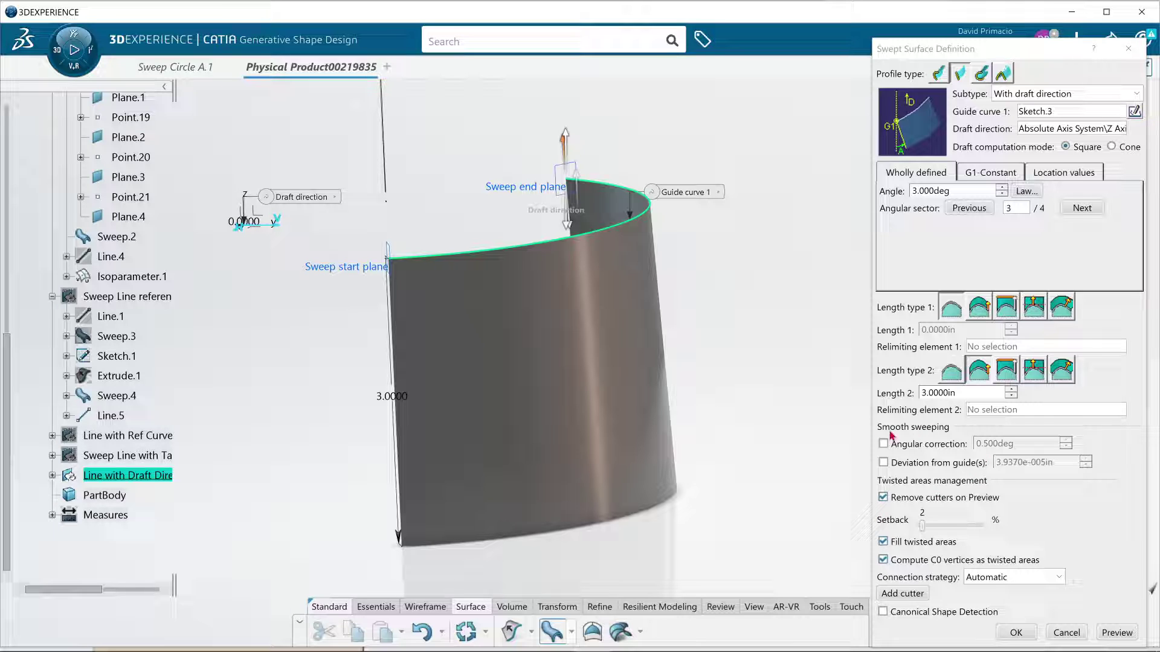
{"action": "mouse_move", "coordinate": [813, 407]}
{"action": "middle_mouse_down"}
{"action": "mouse_move", "coordinate": [815, 471]}
{"action": "mouse_move", "coordinate": [813, 396]}
{"action": "middle_mouse_up"}
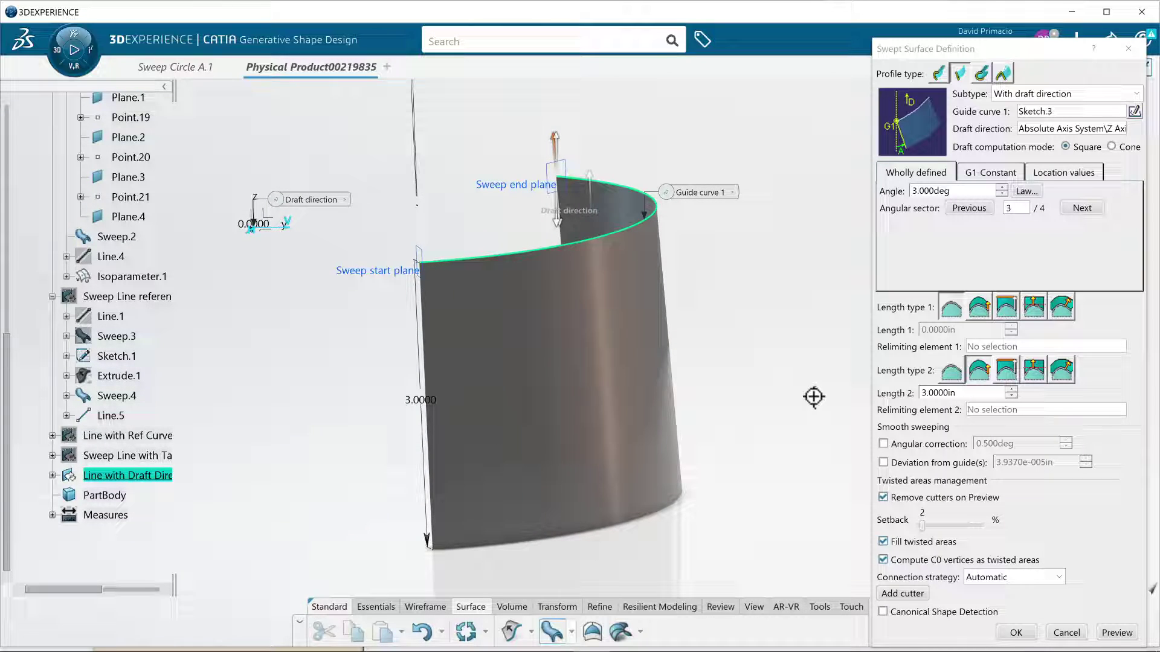
Pick the With two tangency surfaces subtype, then switch over to OBS Studio
{"action": "left_click", "coordinate": [1137, 94]}
{"action": "left_click", "coordinate": [1051, 196]}
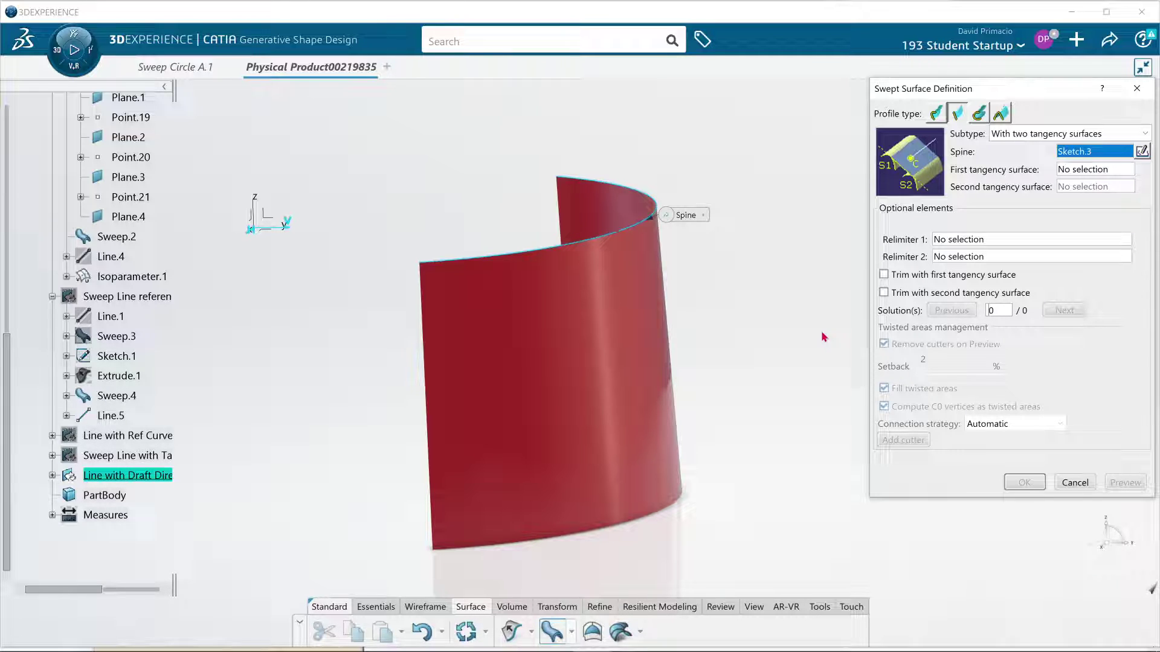
{"action": "key", "text": "alt+Tab"}
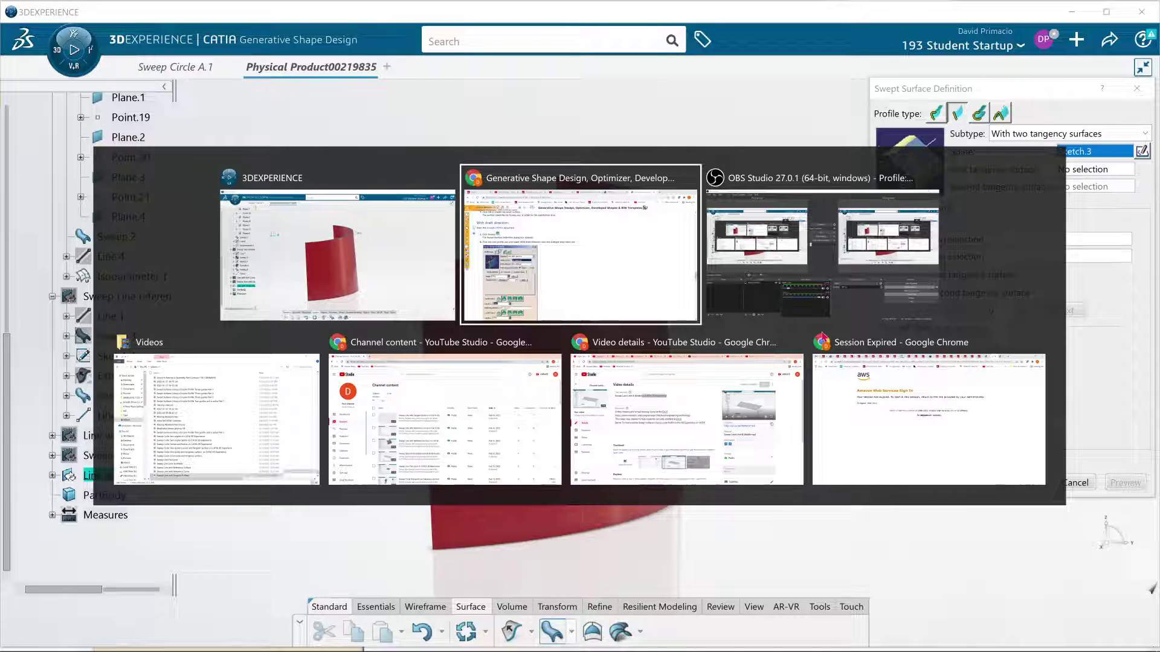
{"action": "key", "text": "alt+Tab"}
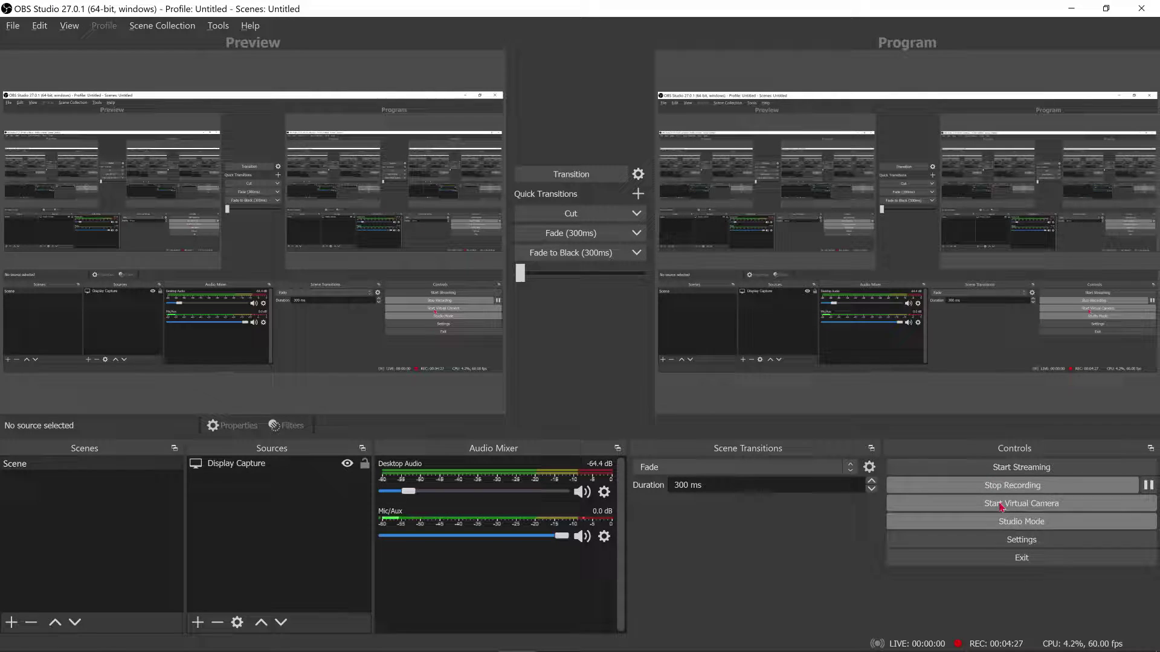